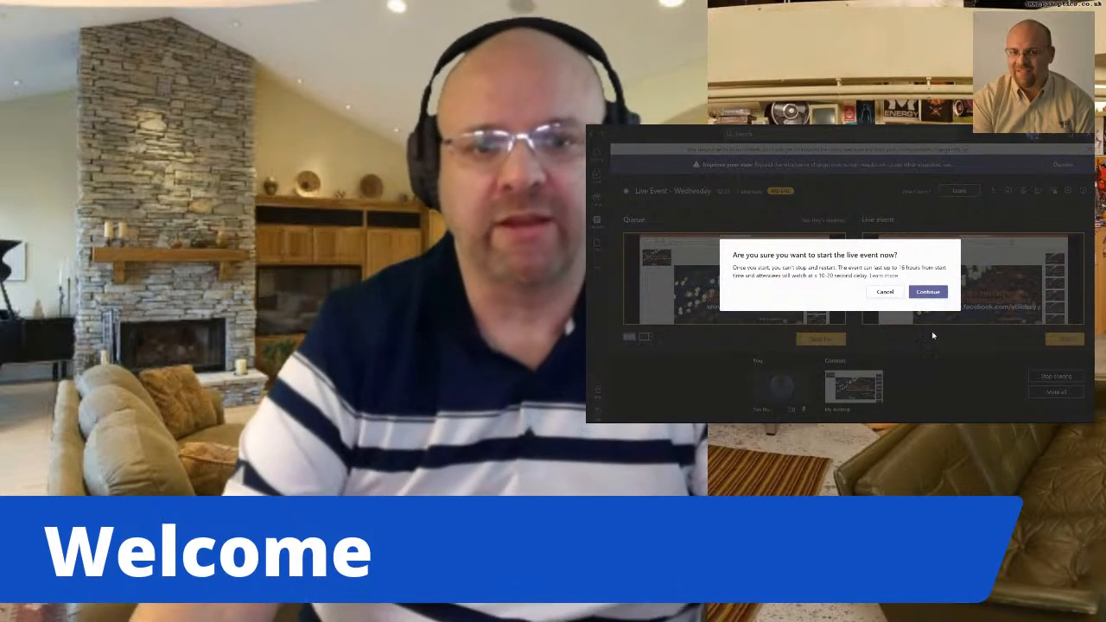
Confirm starting the live event now and enlarge the event window.
left_click(932, 292)
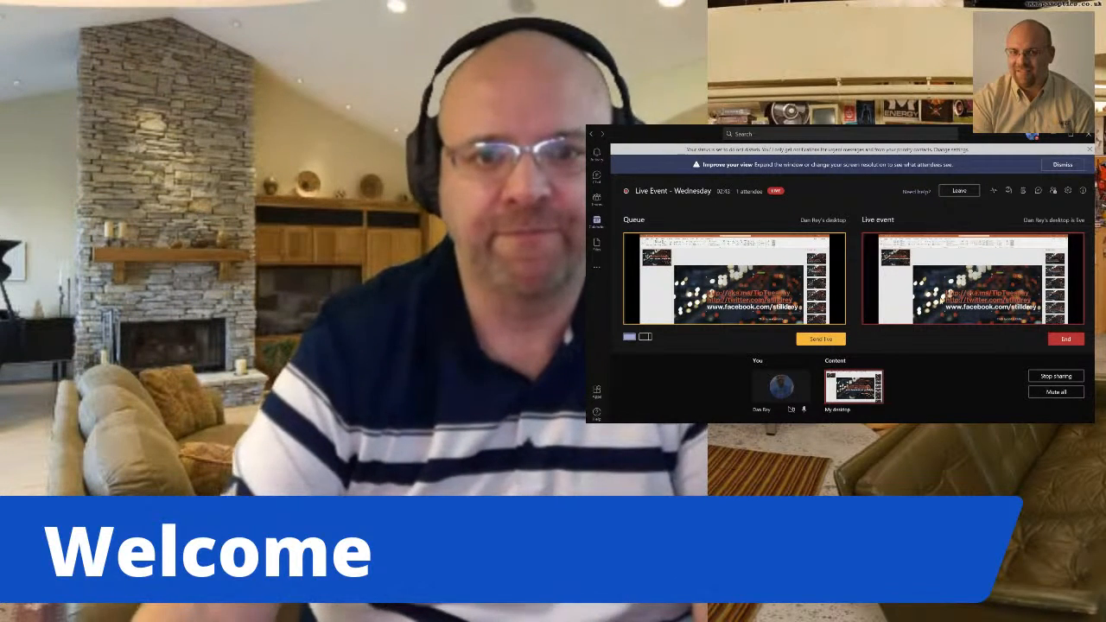
left_click_drag(982, 125, 984, 90)
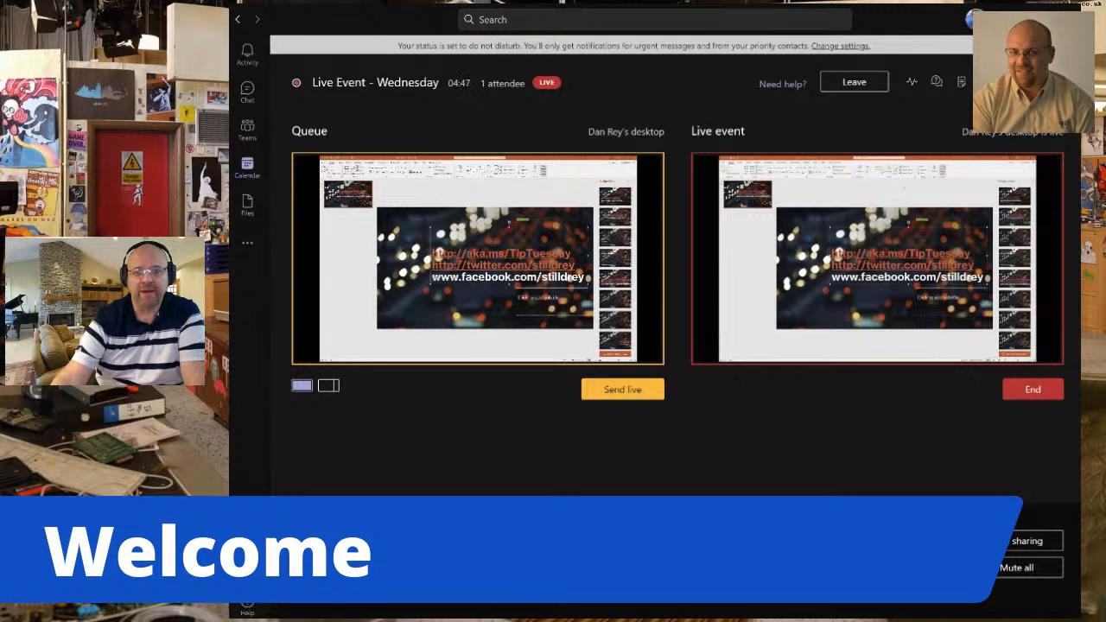
Look through the meeting chat and the new and published questions in the live event Q&A.
left_click(986, 82)
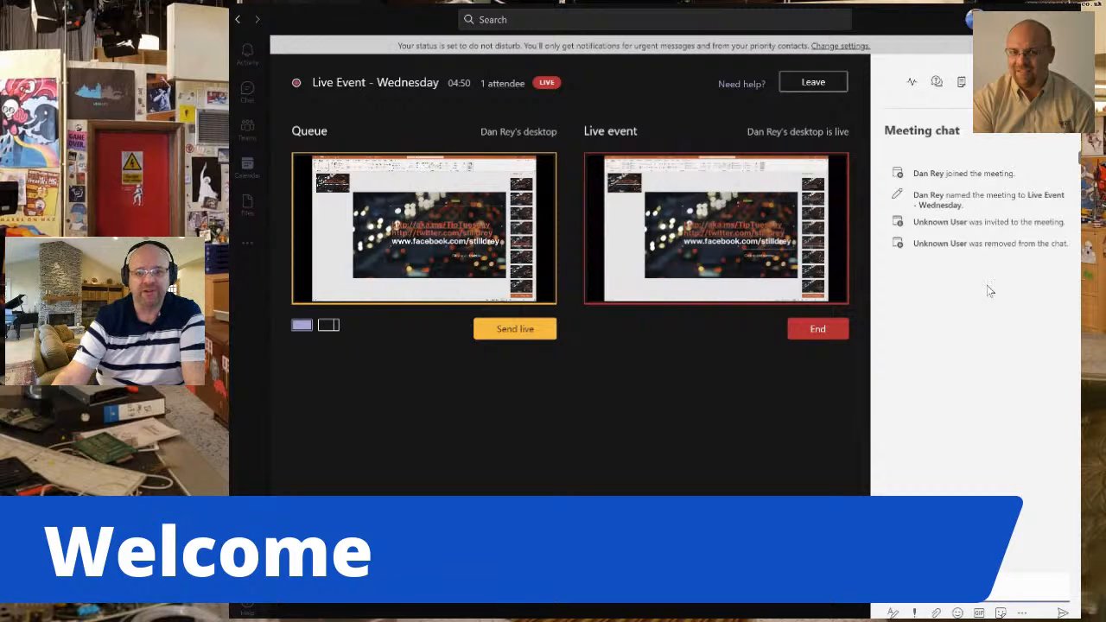
left_click(936, 81)
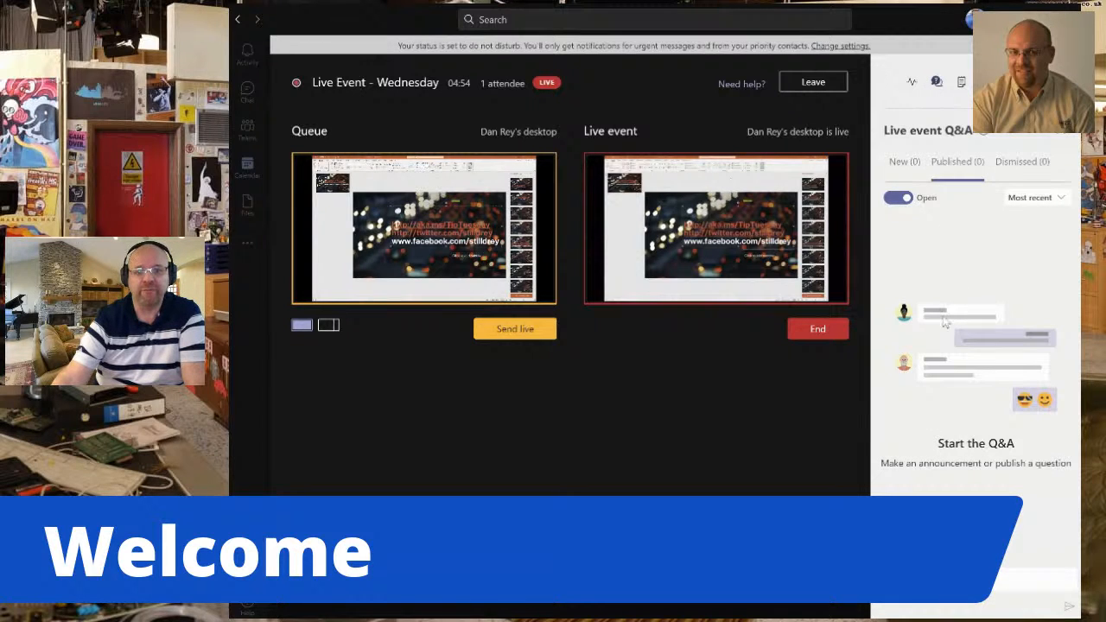
left_click(904, 166)
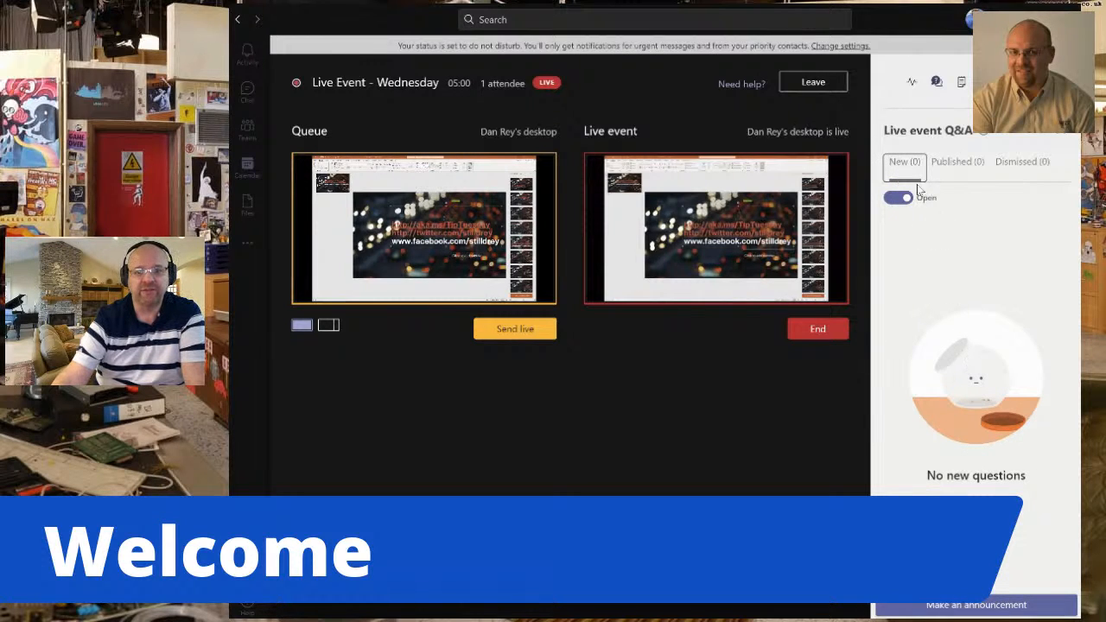
left_click(959, 167)
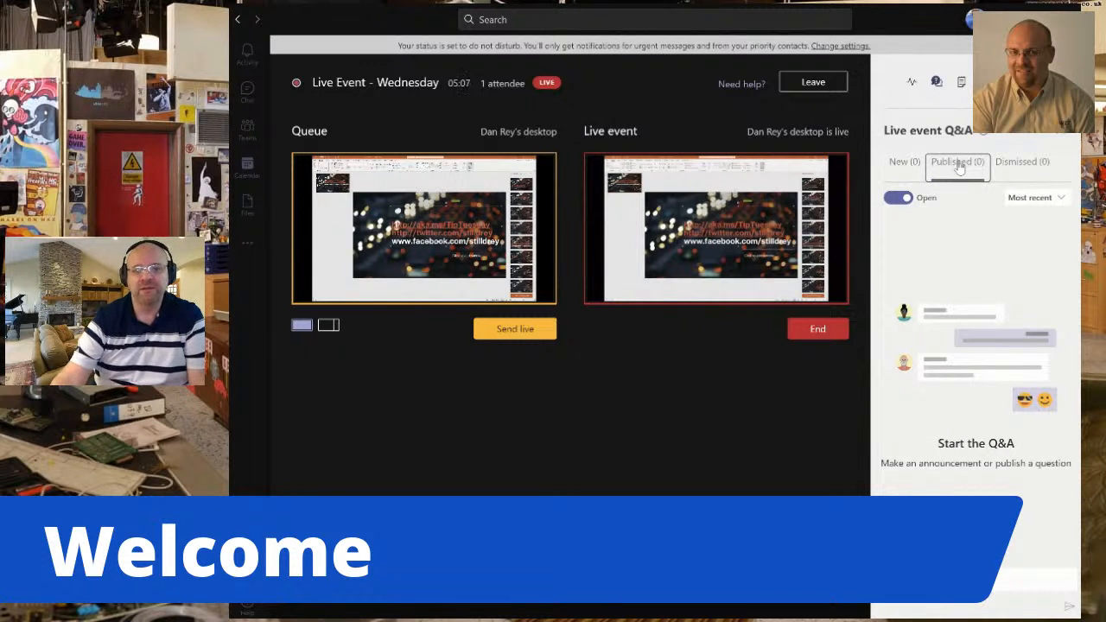
left_click(905, 167)
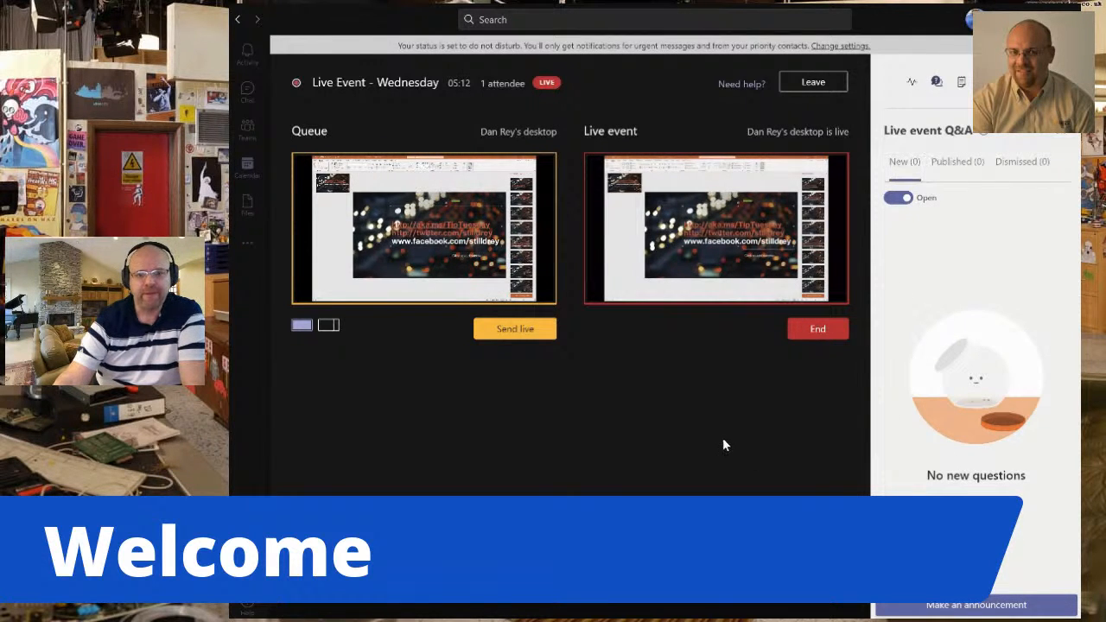
left_click(1061, 135)
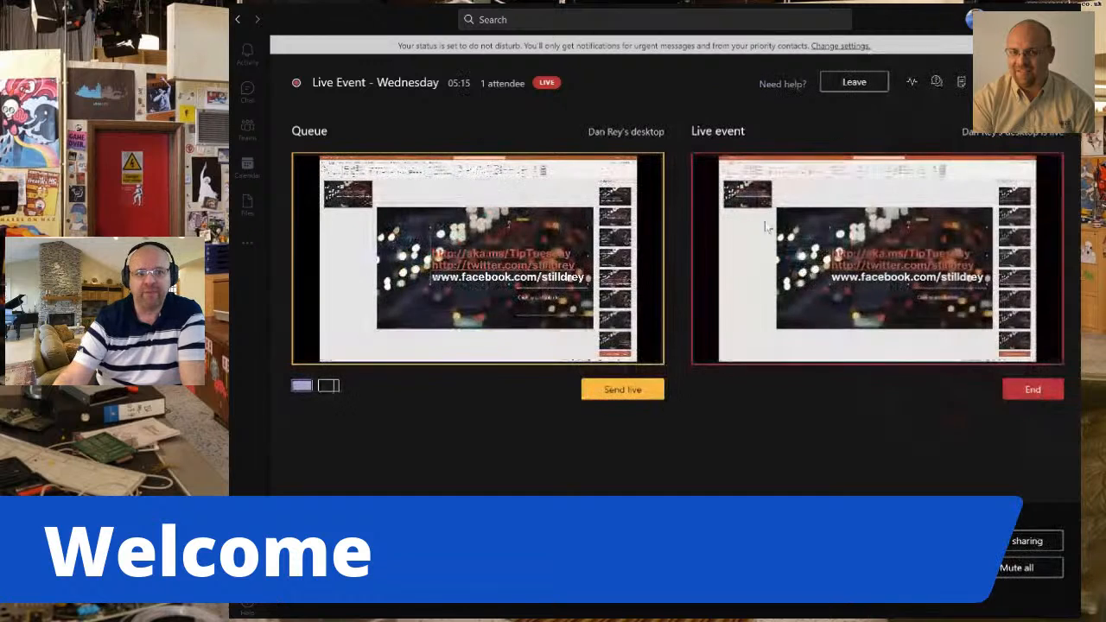
Go to the calendar and start setting up a new live event.
left_click(247, 130)
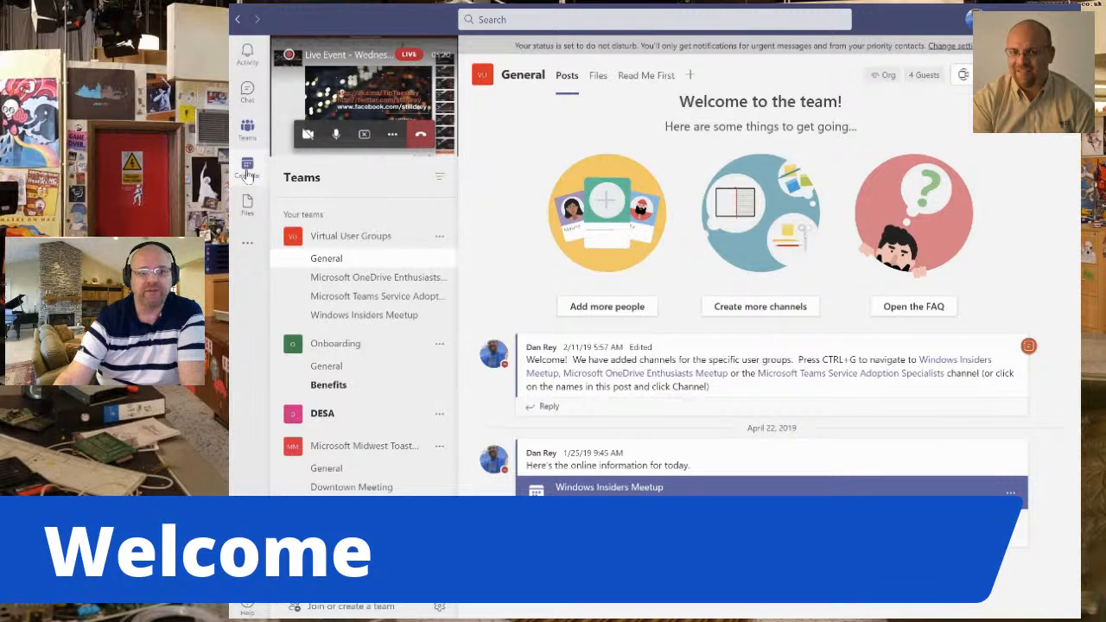
left_click(248, 173)
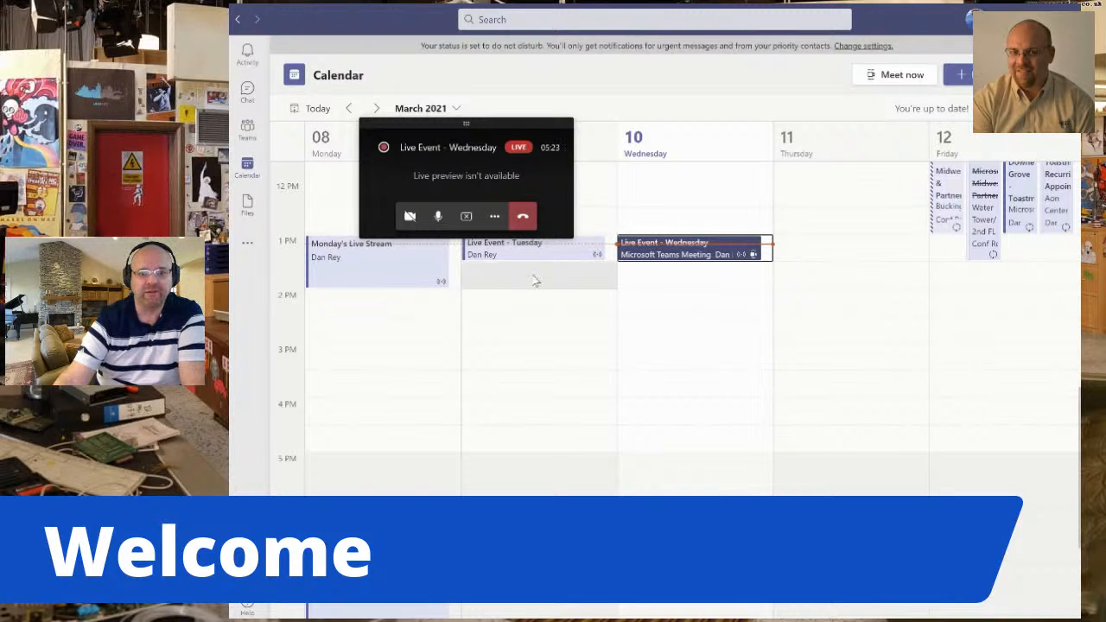
left_click(652, 275)
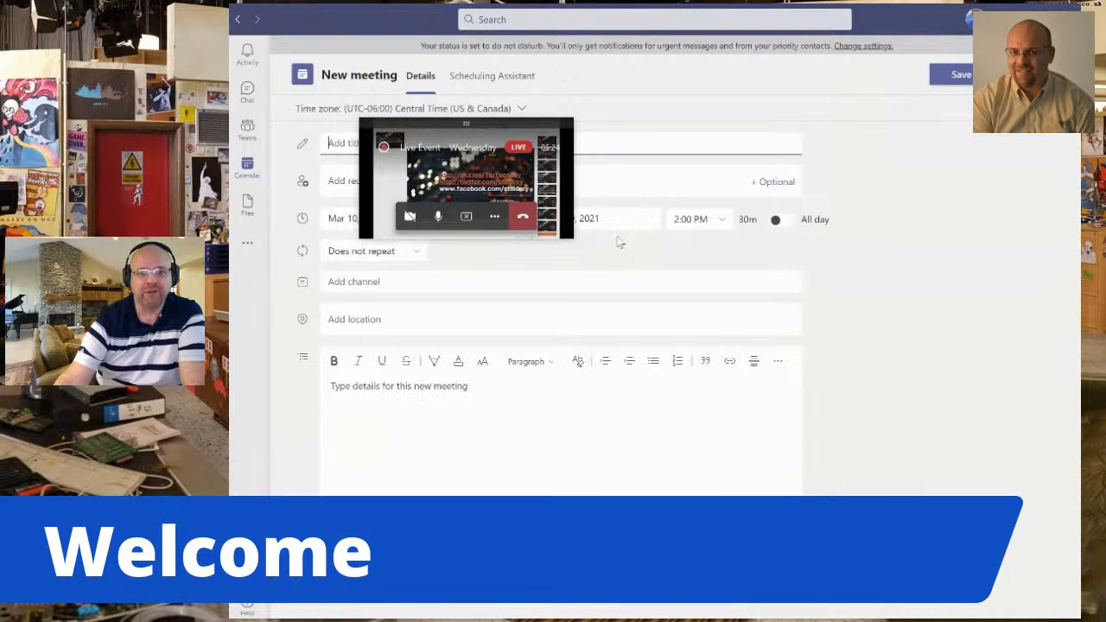
key("Escape")
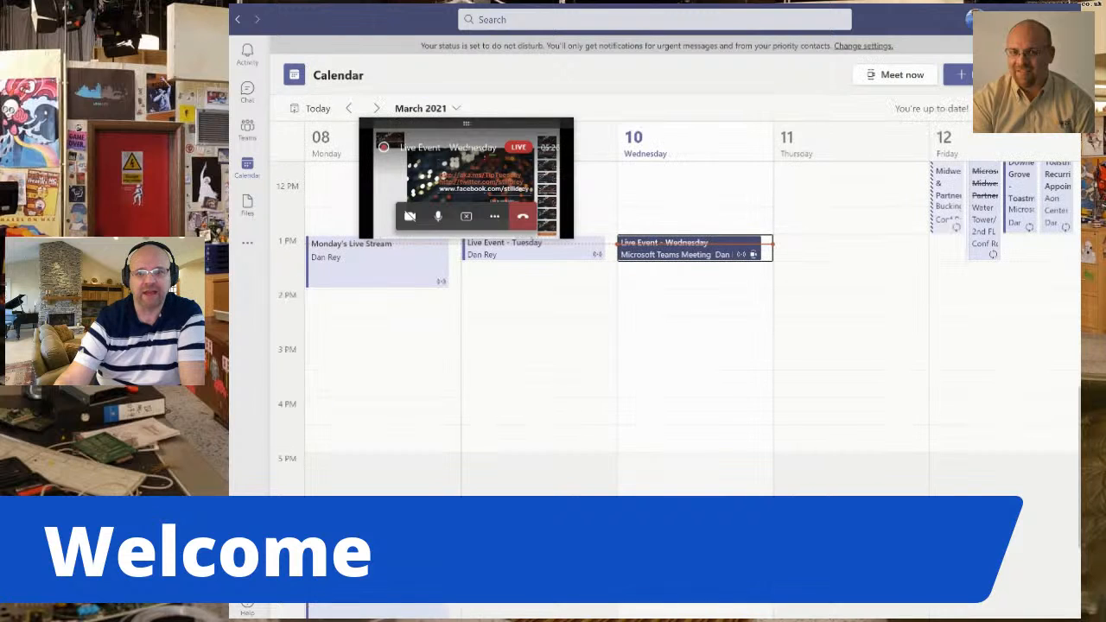
left_click(1054, 75)
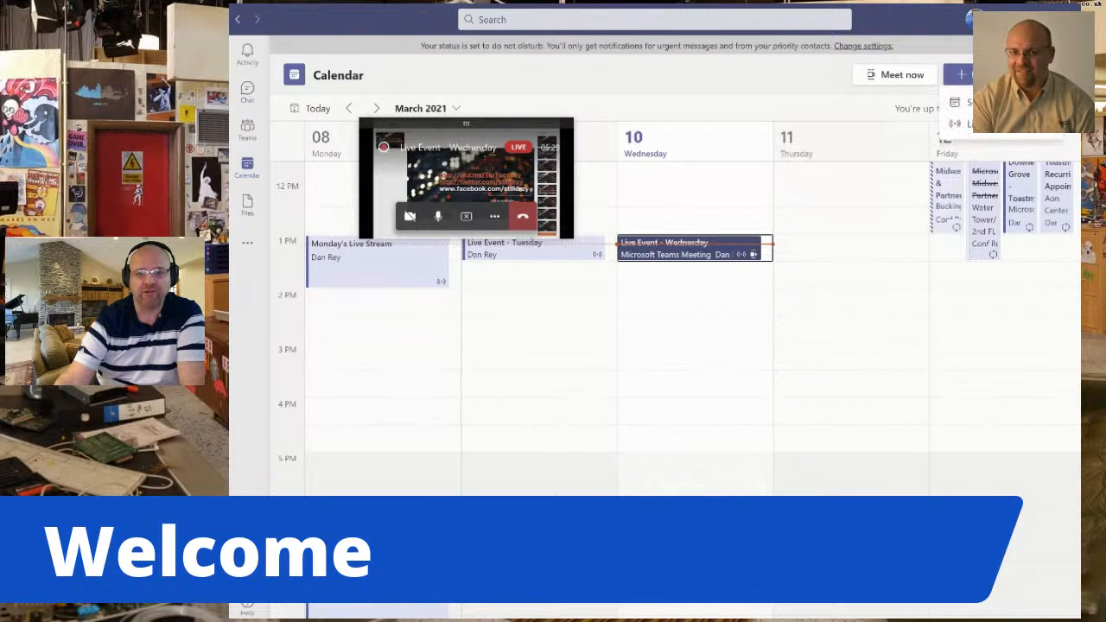
left_click(1046, 131)
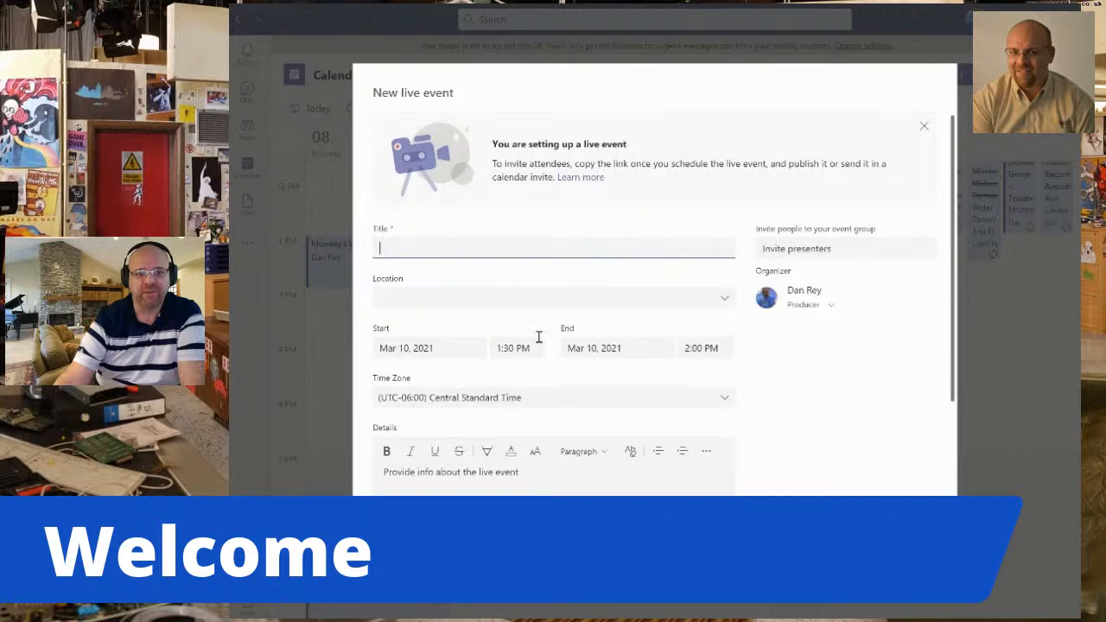
Add an external person to the event group by entering their e-mail and give them the Producer role.
left_click(804, 248)
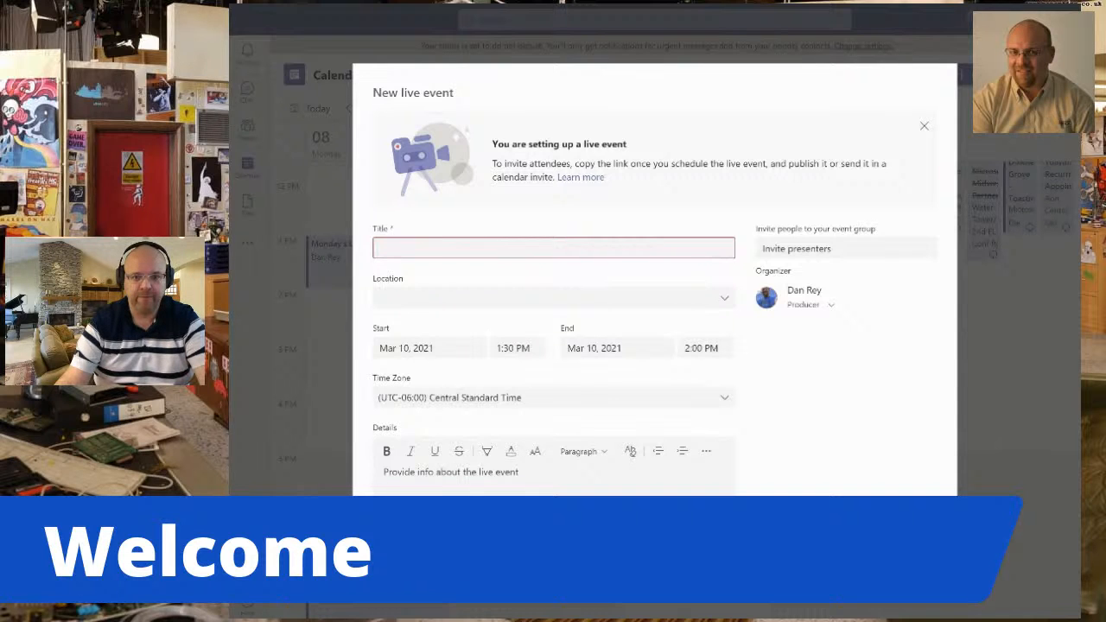
left_click(861, 248)
key("ctrl+v")
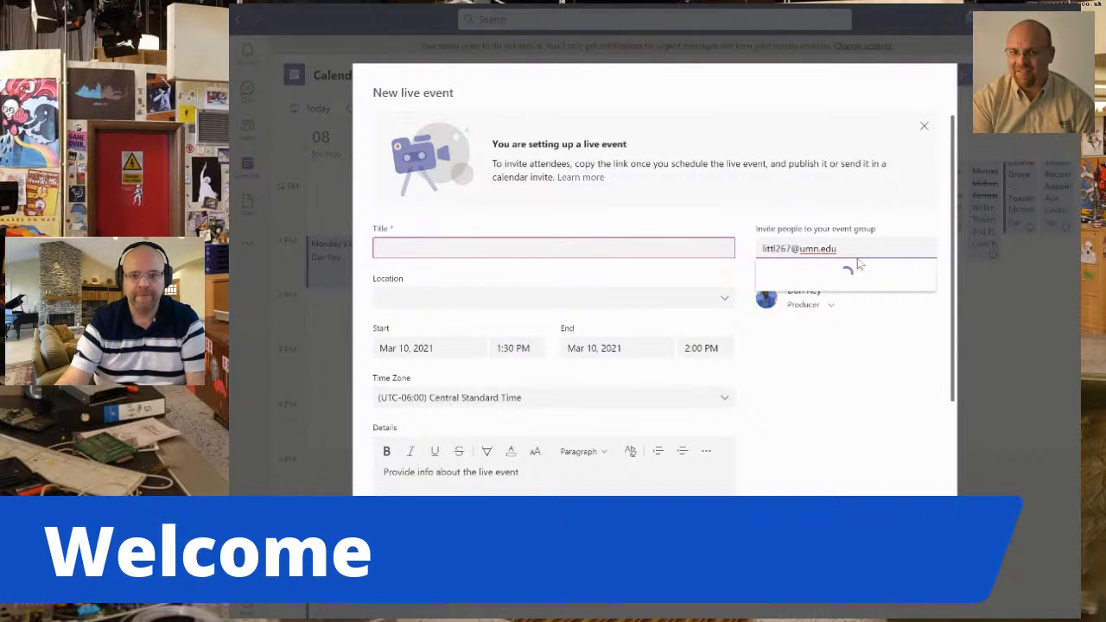
left_click(836, 283)
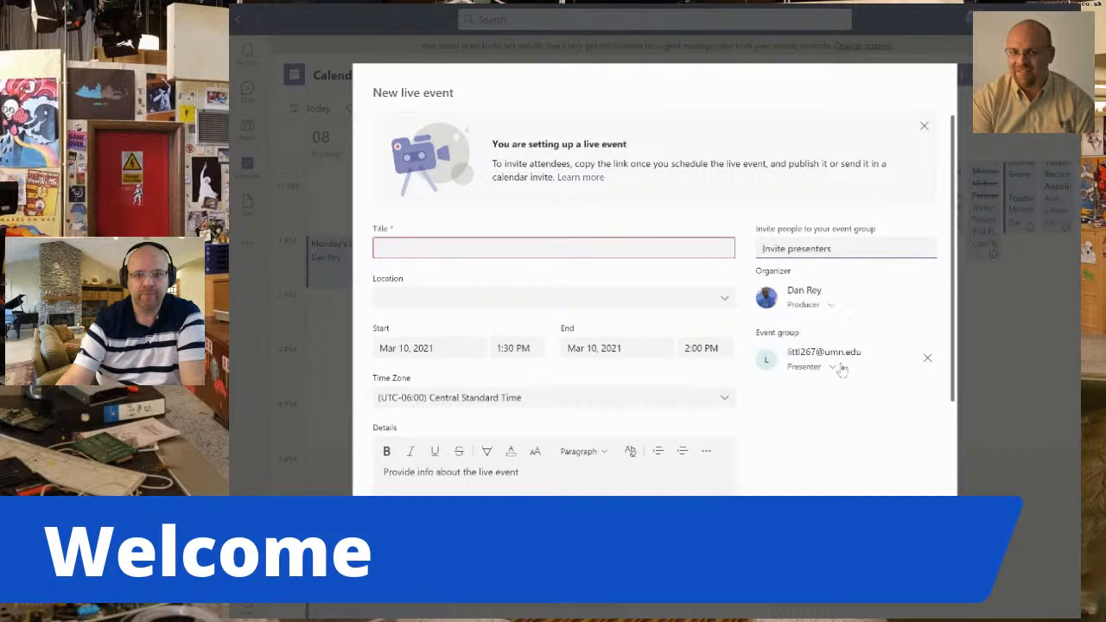
left_click(832, 368)
left_click(826, 389)
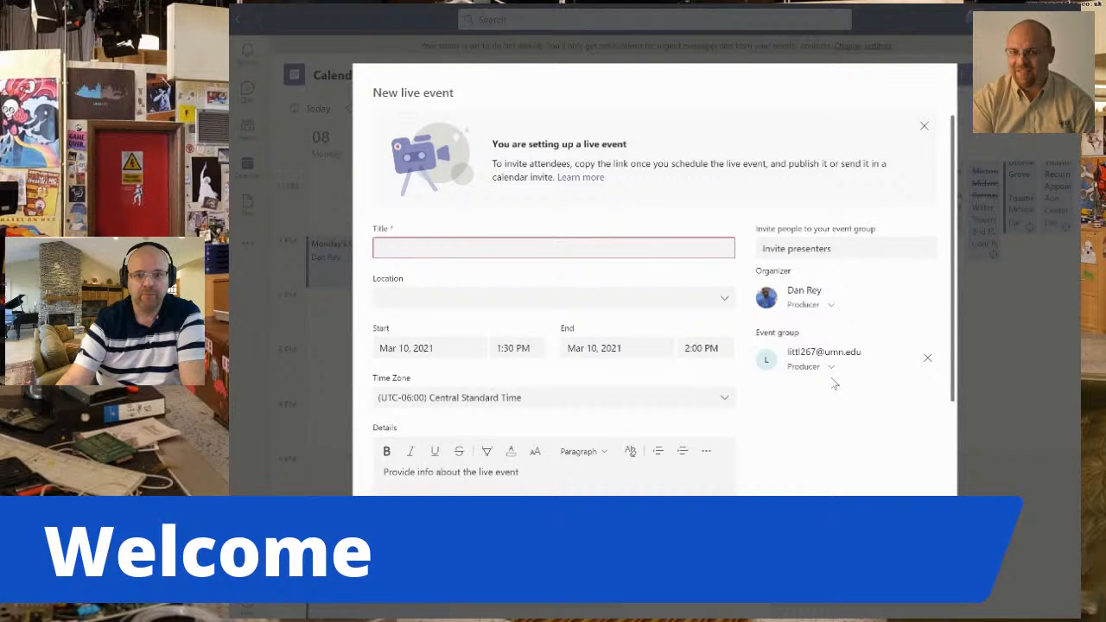
Title the new live event "With StreamYard".
left_click(568, 247)
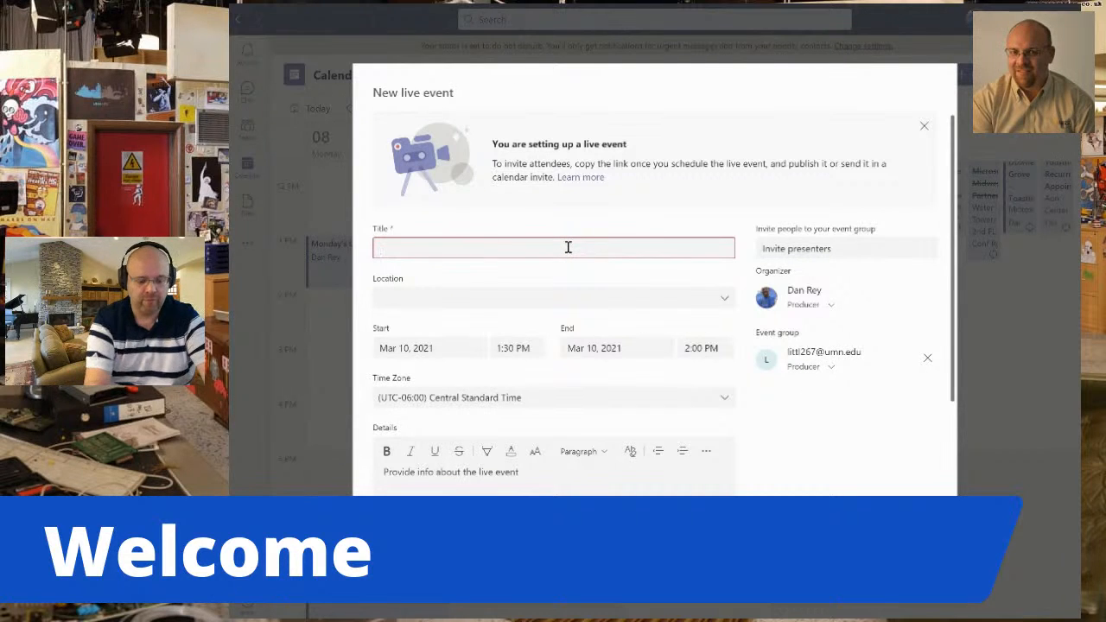
type("With")
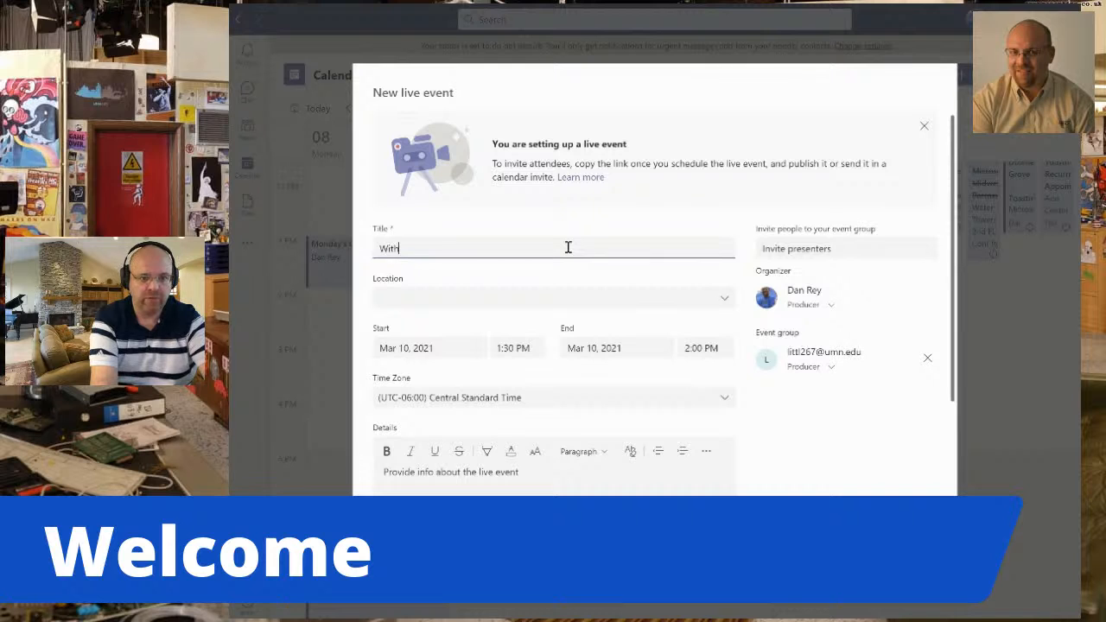
type(" StreamYard")
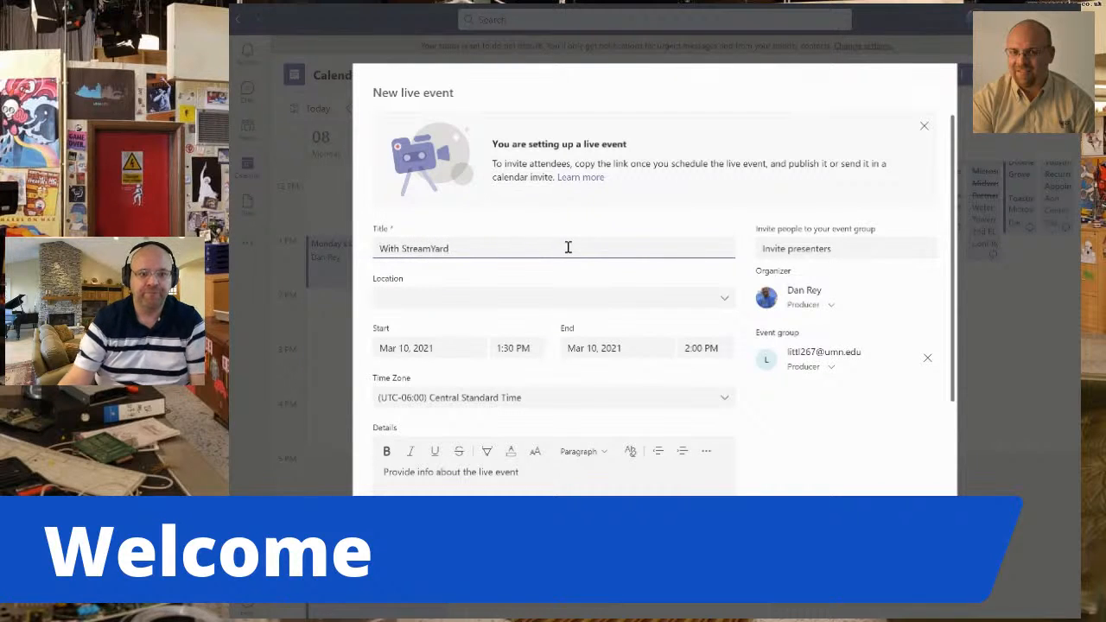
Set the live event permissions to People and groups and review the production options and support URL.
scroll(681, 353, "down", 5)
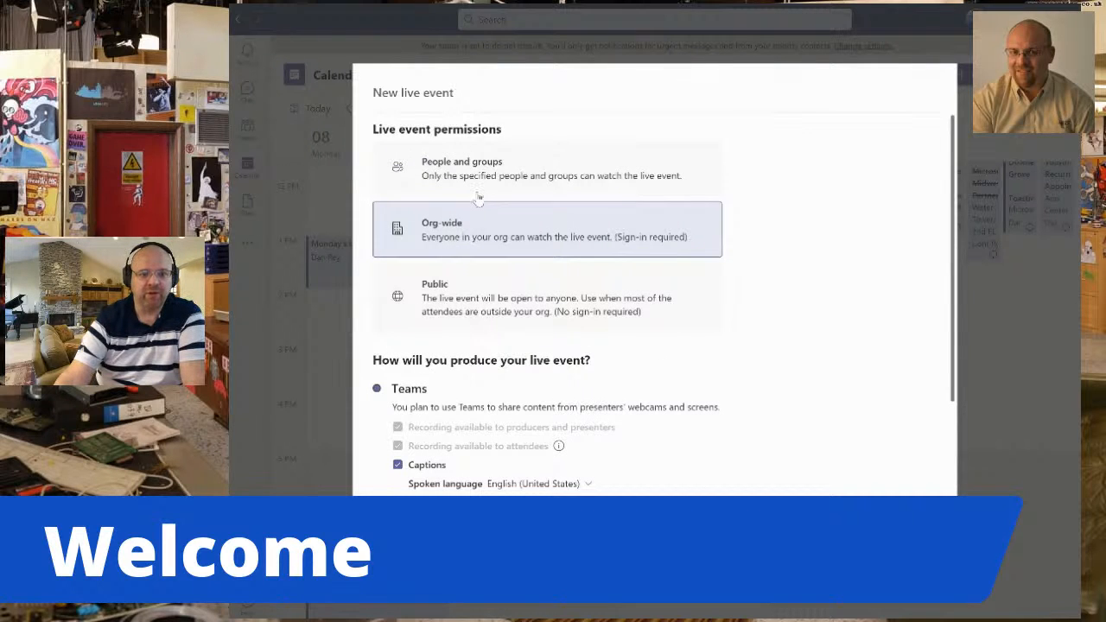
scroll(478, 197, "down", 2)
scroll(500, 259, "up", 3)
left_click(465, 176)
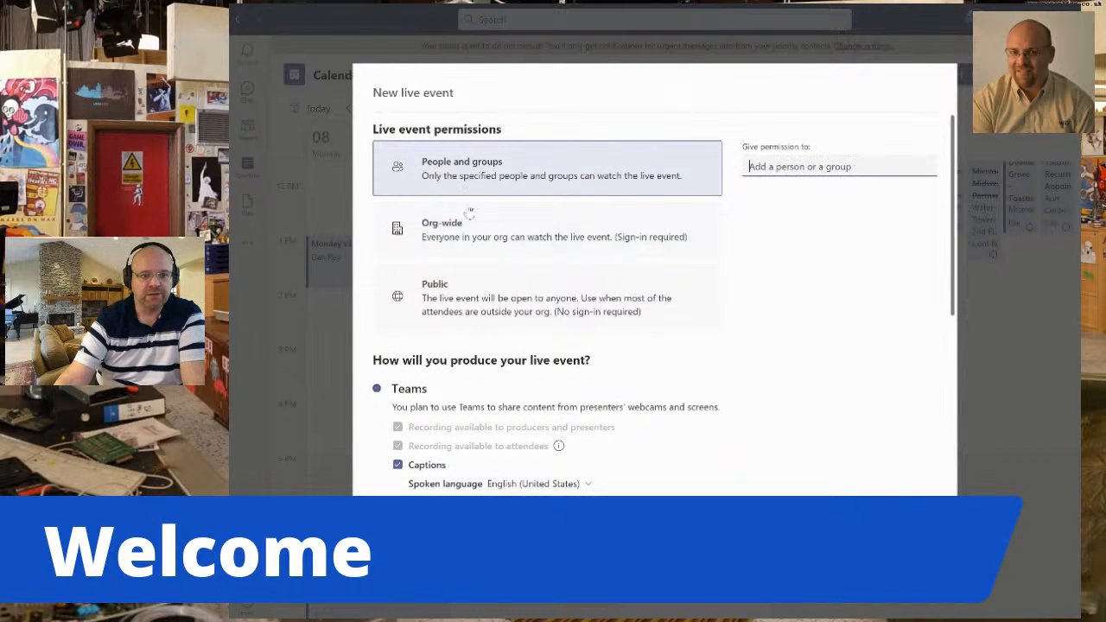
scroll(484, 229, "down", 2)
scroll(497, 237, "down", 1)
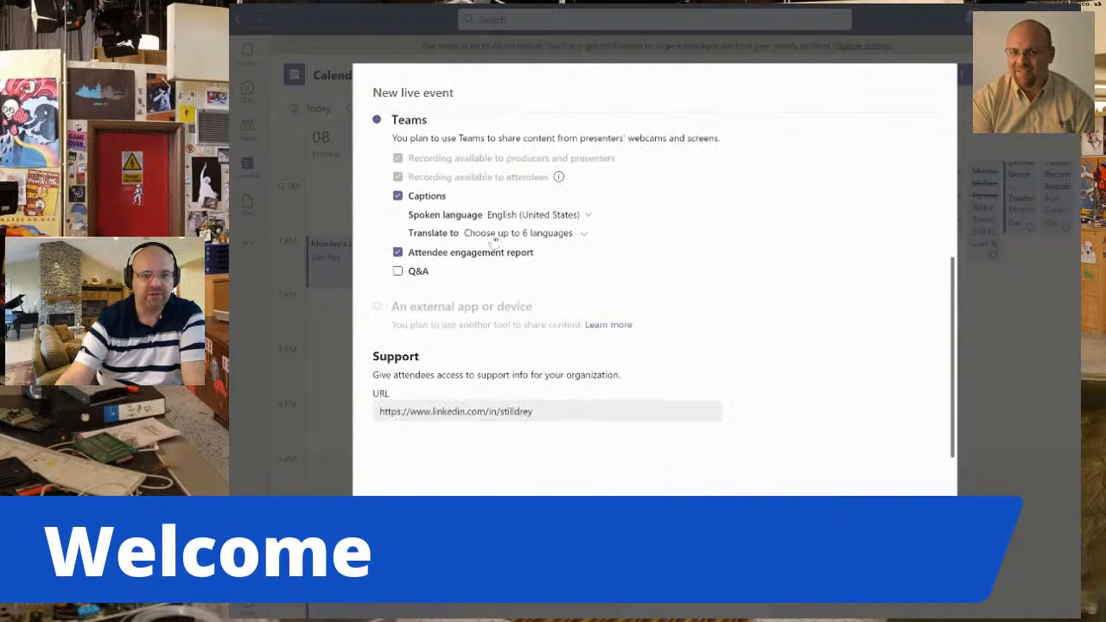
scroll(492, 285, "up", 3)
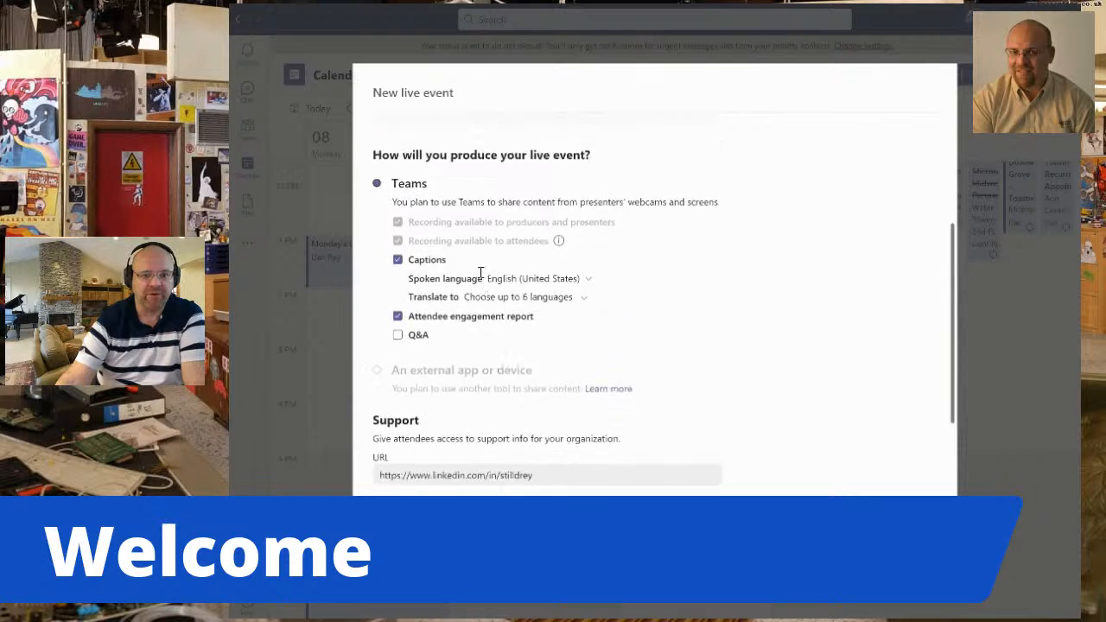
scroll(492, 339, "down", 3)
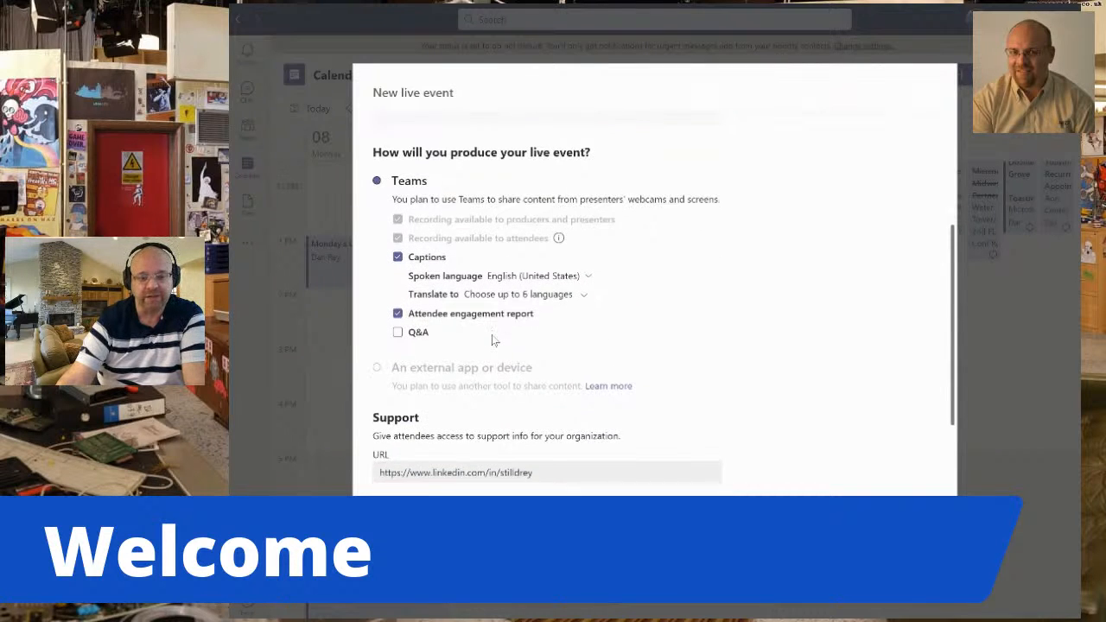
scroll(494, 340, "down", 1)
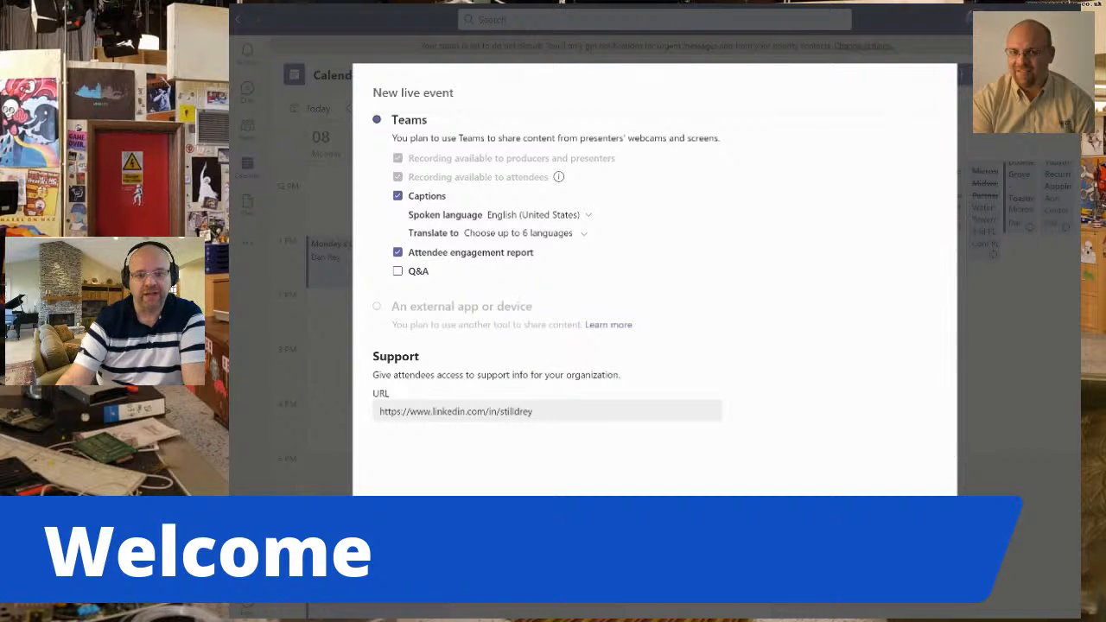
Discard the new live event and return to the running "Live Event - Wednesday".
left_click(743, 536)
left_click(784, 330)
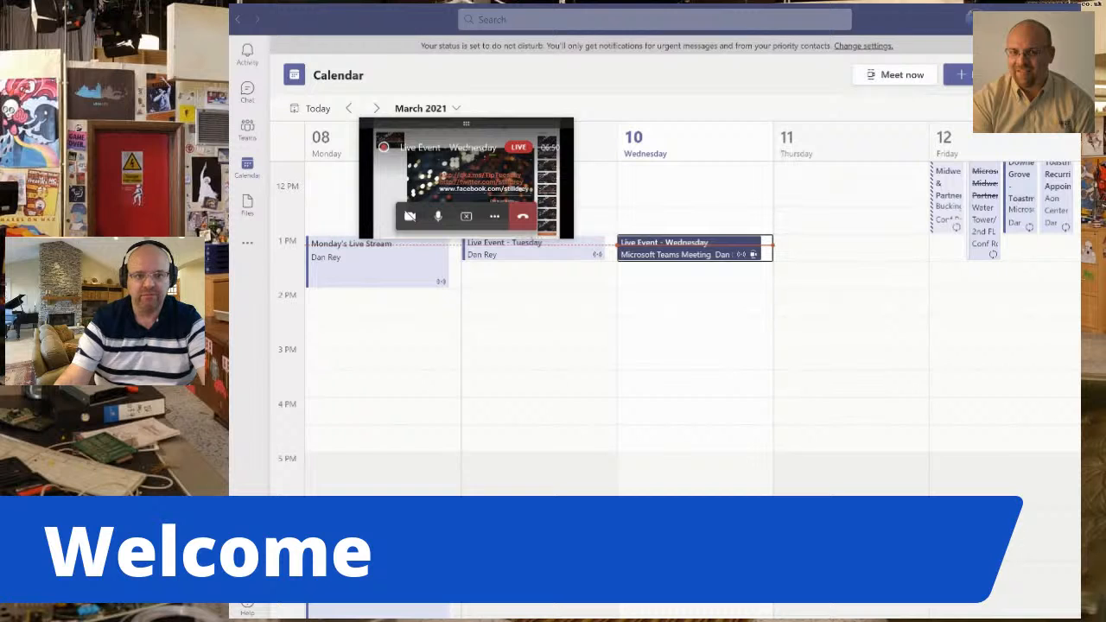
left_click(454, 166)
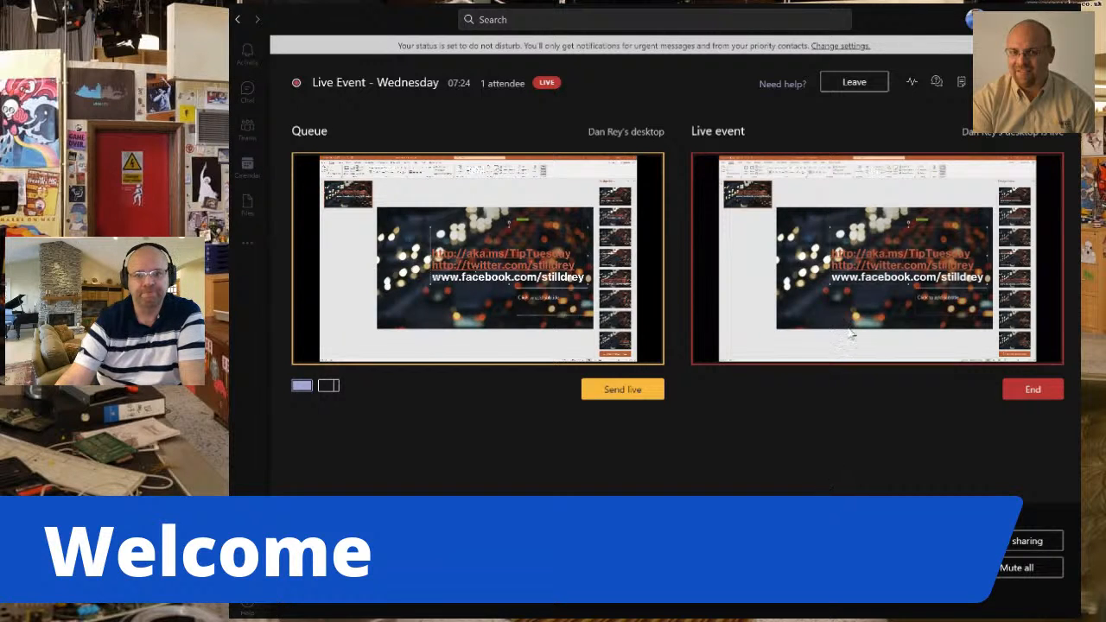
Examine the running event's health and performance, Q&A, meeting notes, people list and device settings.
left_click(911, 84)
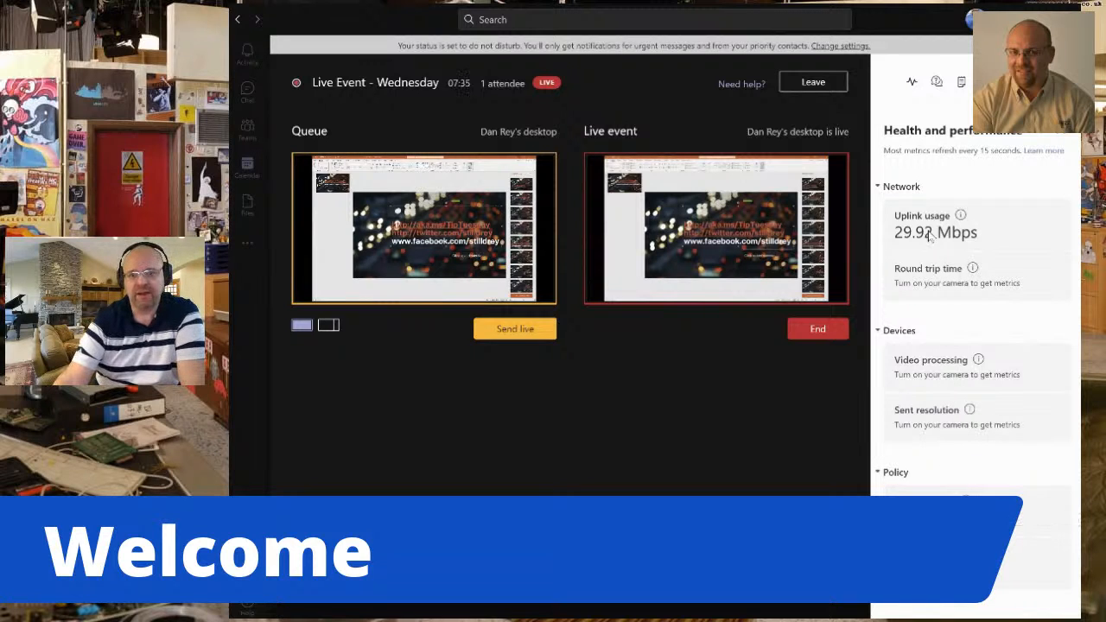
left_click(937, 82)
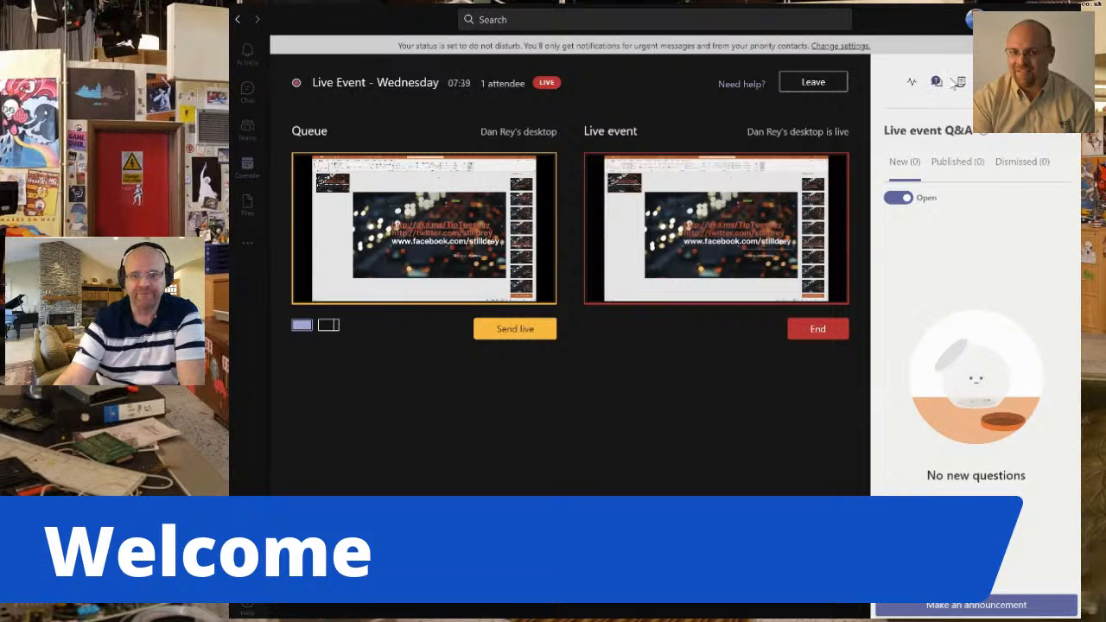
left_click(961, 83)
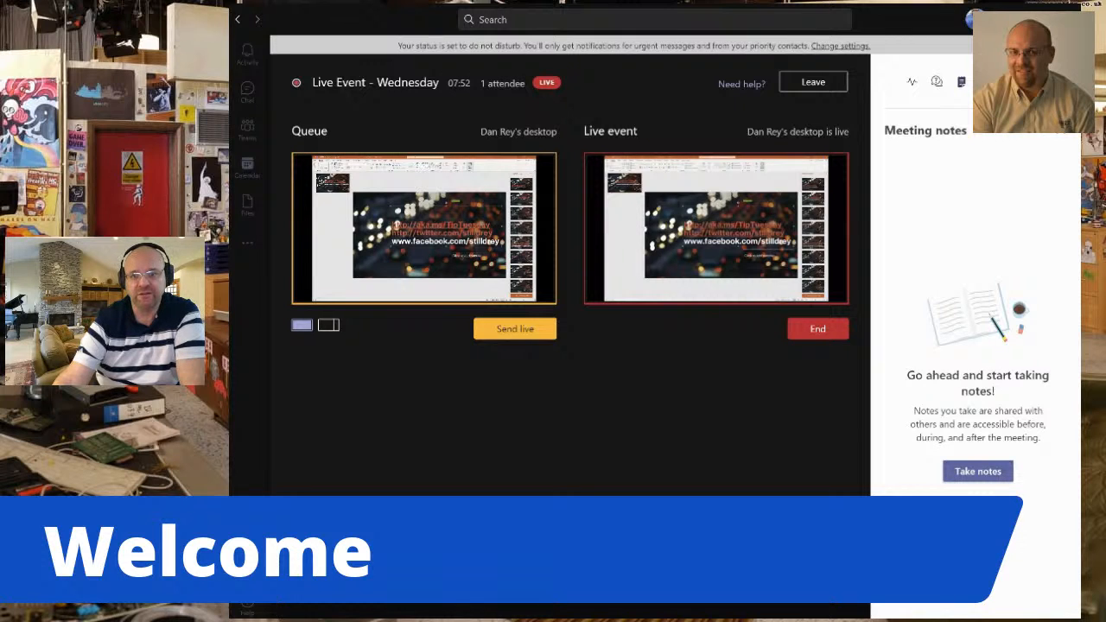
left_click(1011, 82)
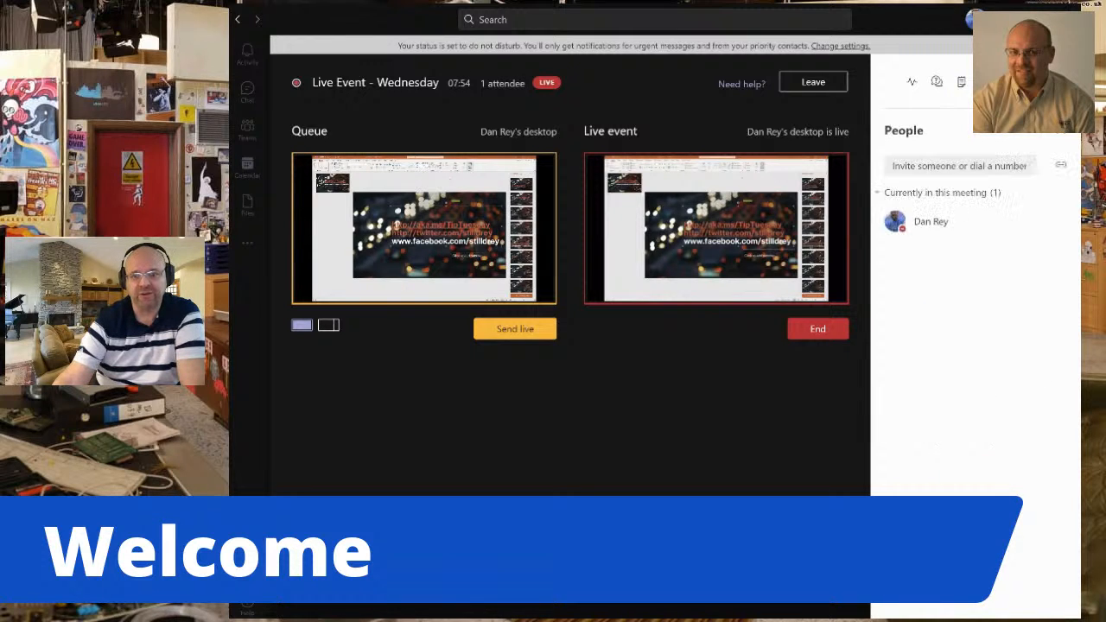
left_click(949, 167)
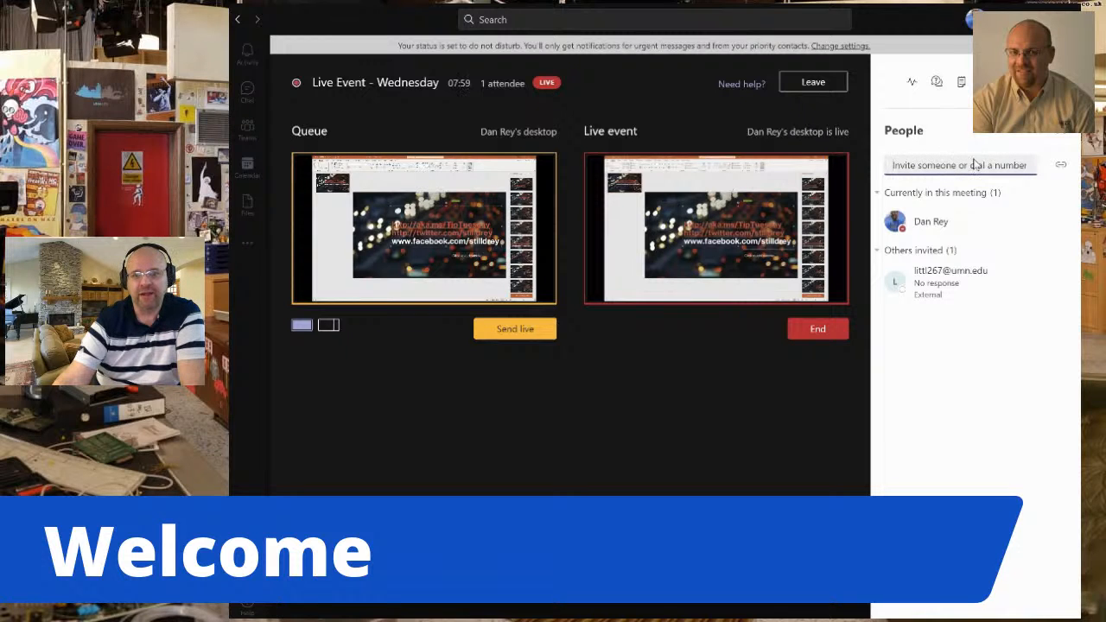
left_click(1036, 81)
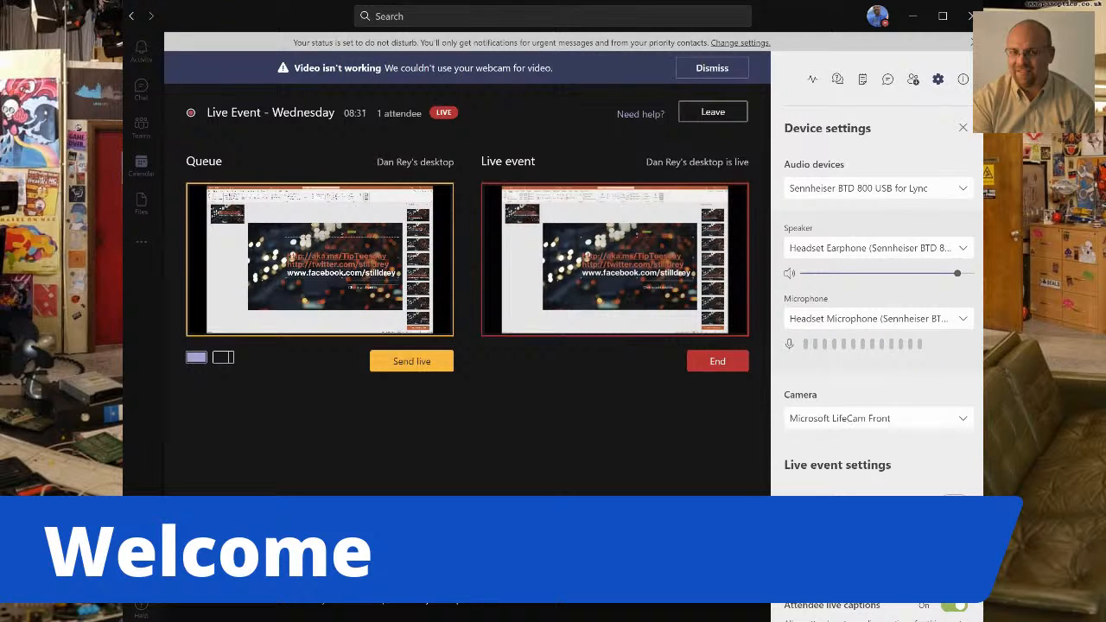
Switch the queue to the content-plus-video split layout and dismiss the webcam warning.
left_click(223, 357)
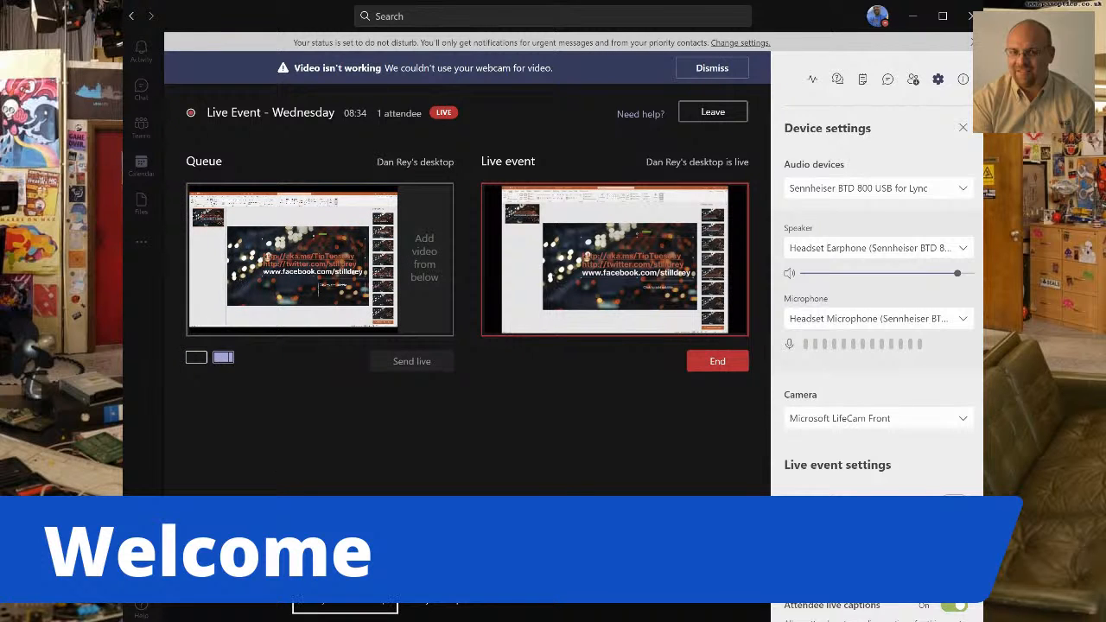
left_click(715, 68)
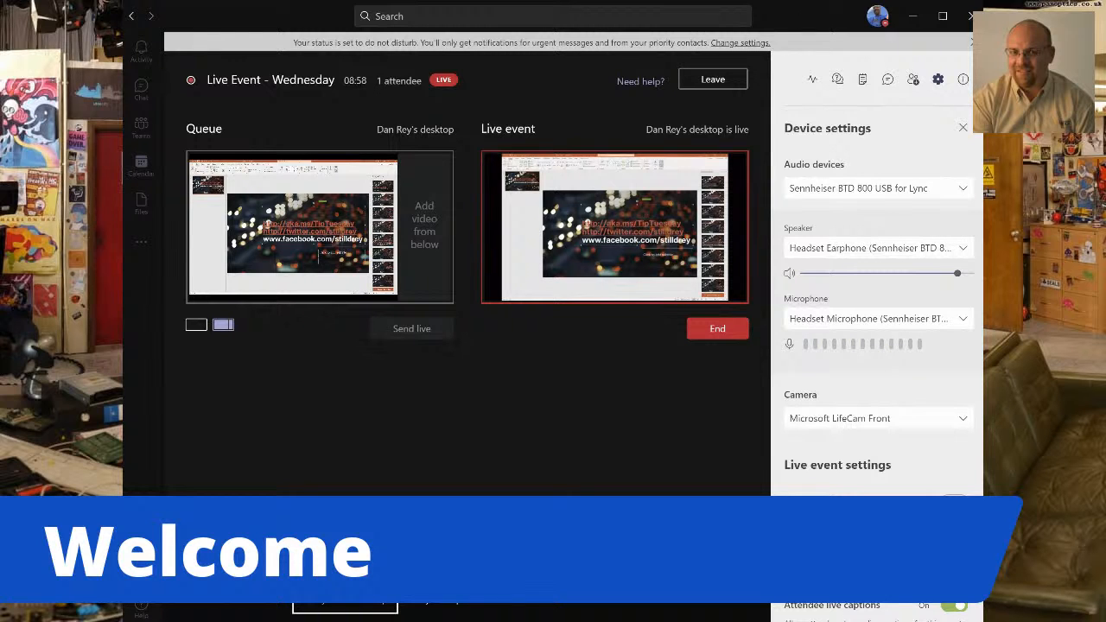
Leave the running live event despite the active desktop share and return to the calendar.
left_click(711, 80)
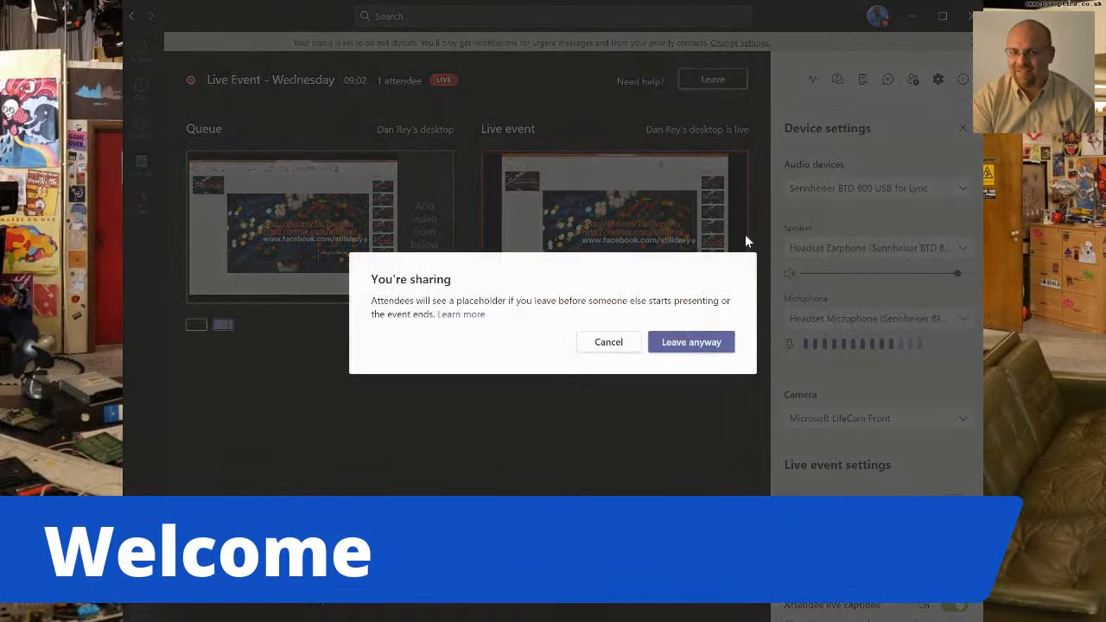
left_click(701, 343)
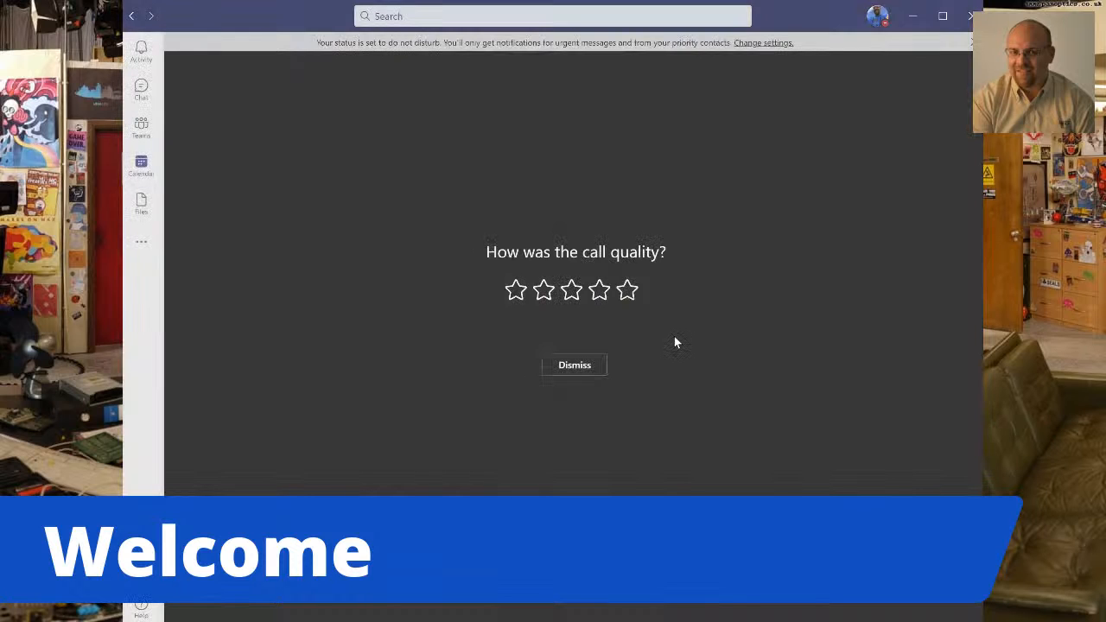
left_click(599, 283)
left_click(150, 172)
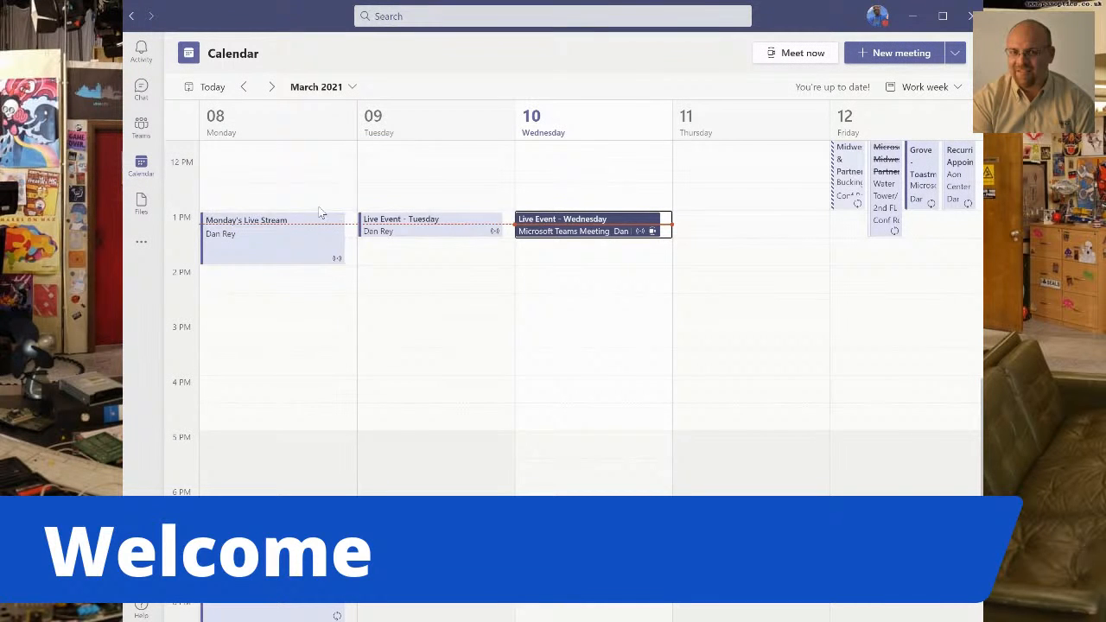
Rejoin "Live Event - Wednesday" from the calendar as producer, with the camera and microphone switched on.
left_click(557, 230)
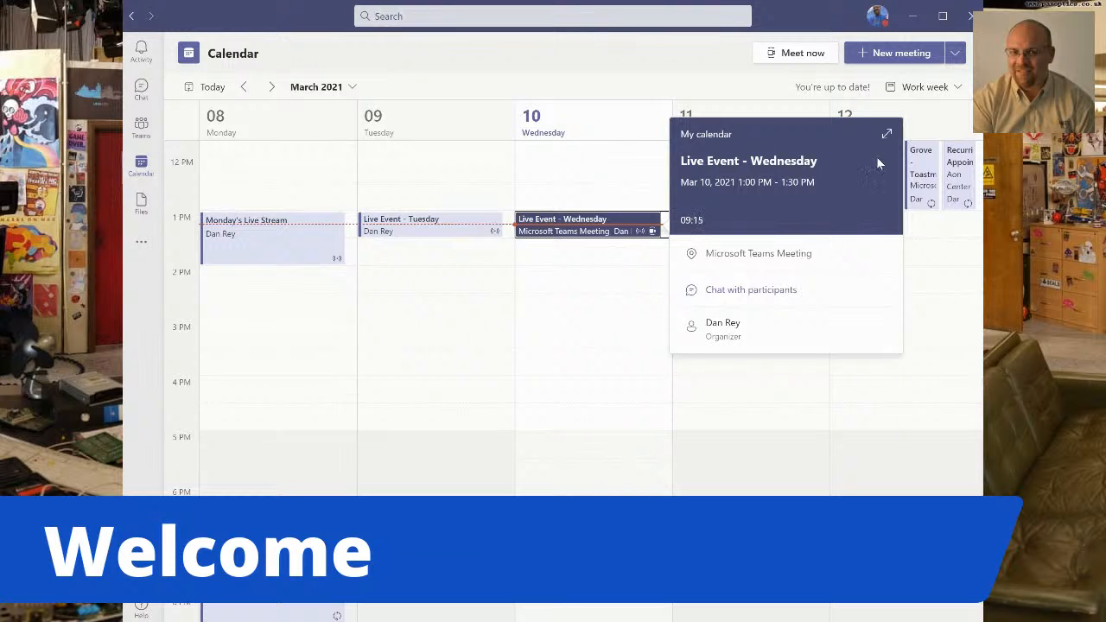
left_click(886, 134)
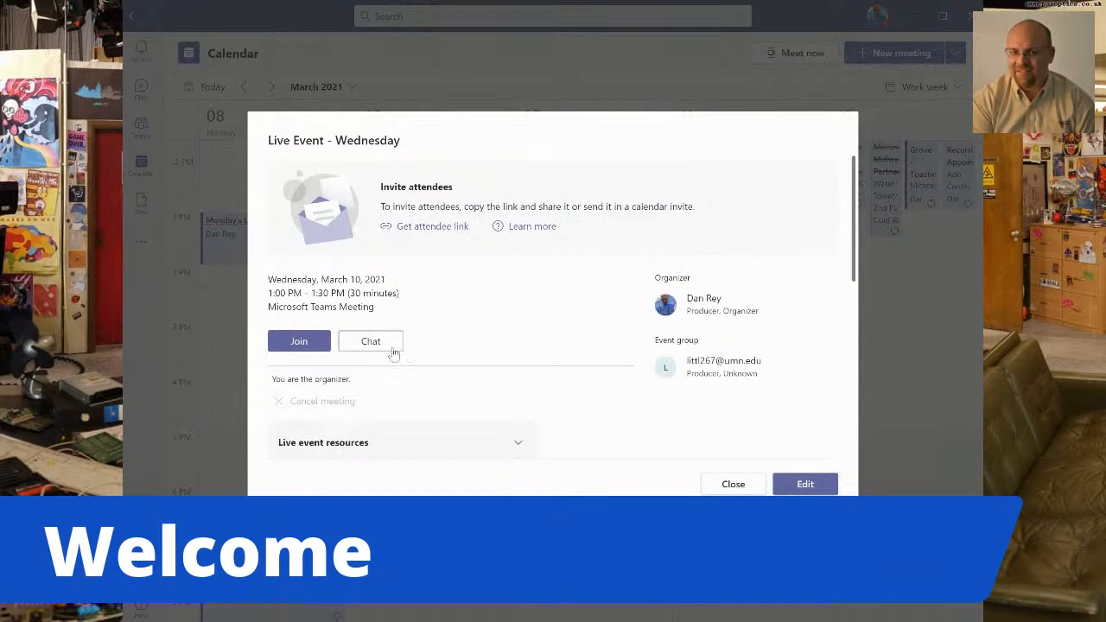
left_click(297, 344)
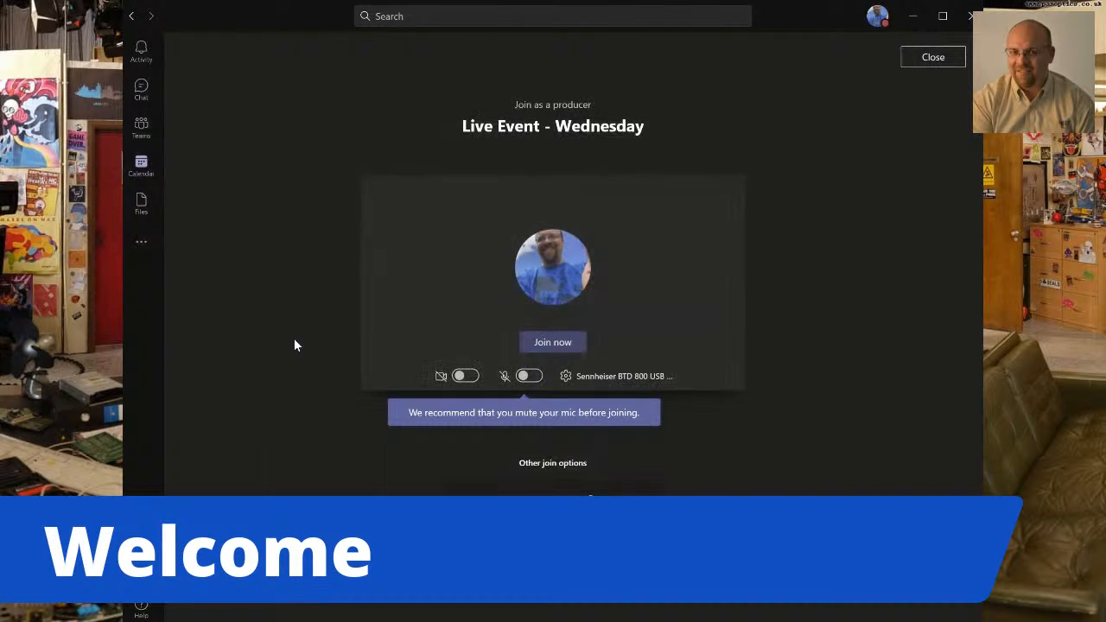
left_click(467, 377)
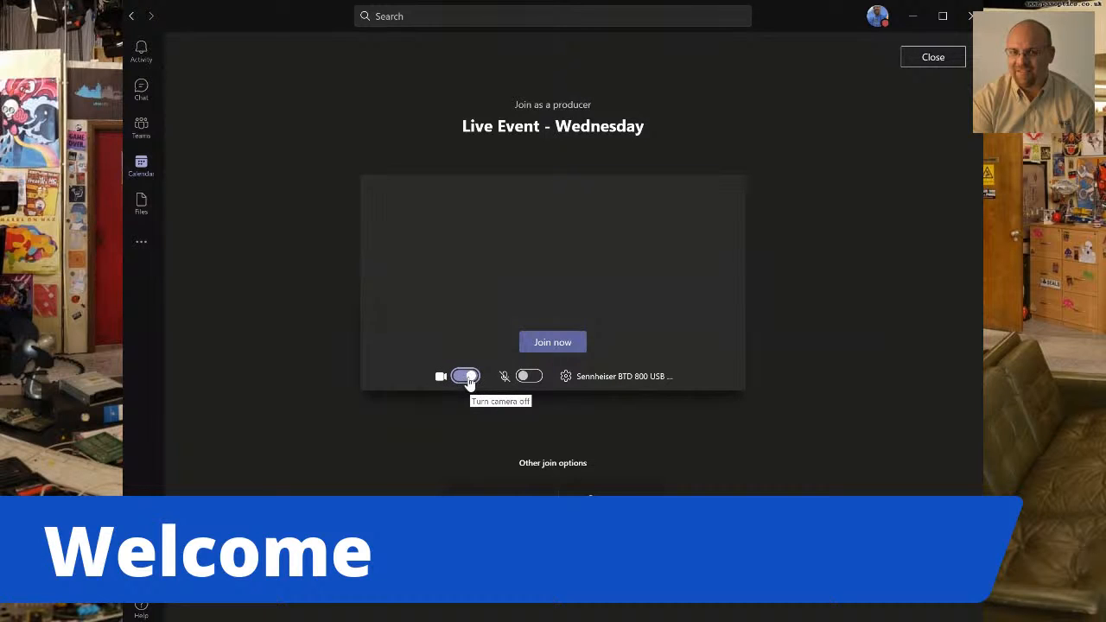
left_click(529, 378)
left_click(560, 346)
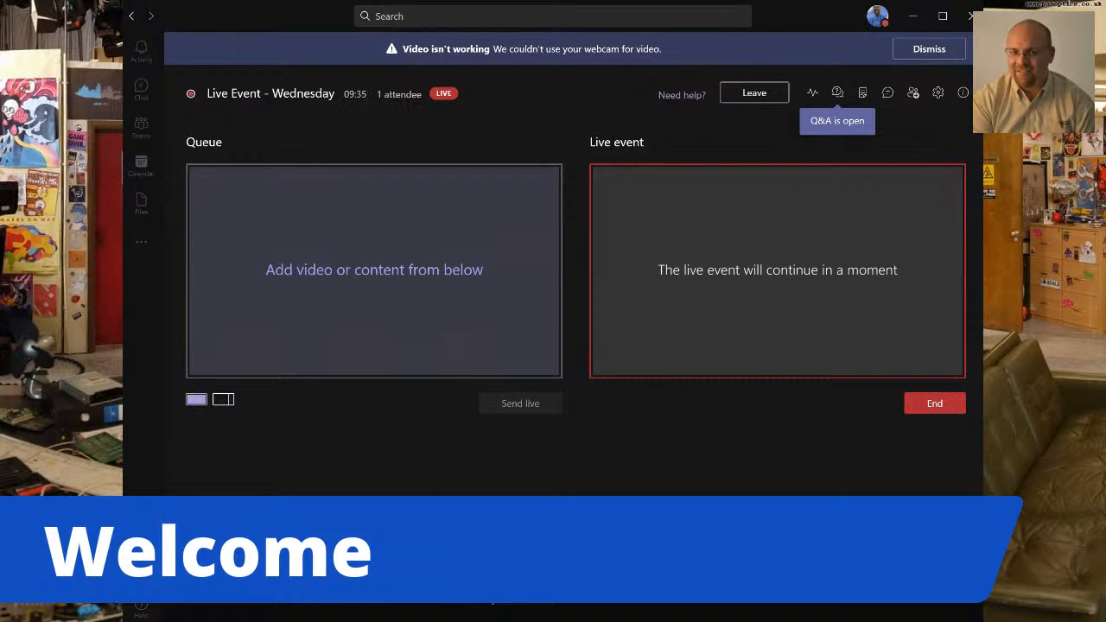
Try the split queue layout, return to the single layout, and bring up the desktop and window sharing choices.
left_click(223, 400)
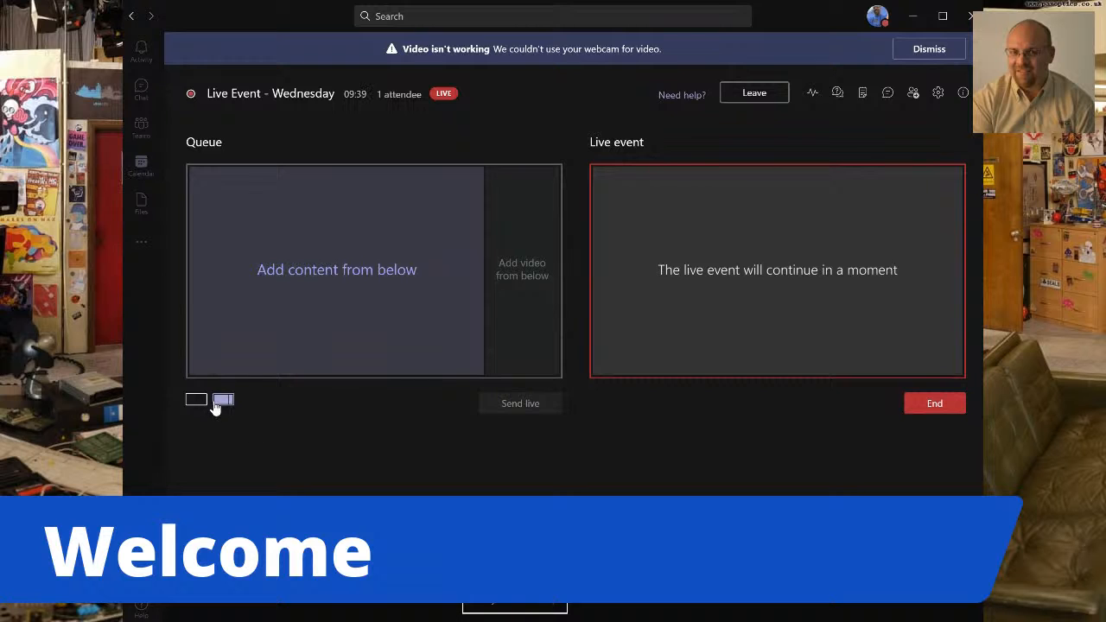
left_click(196, 400)
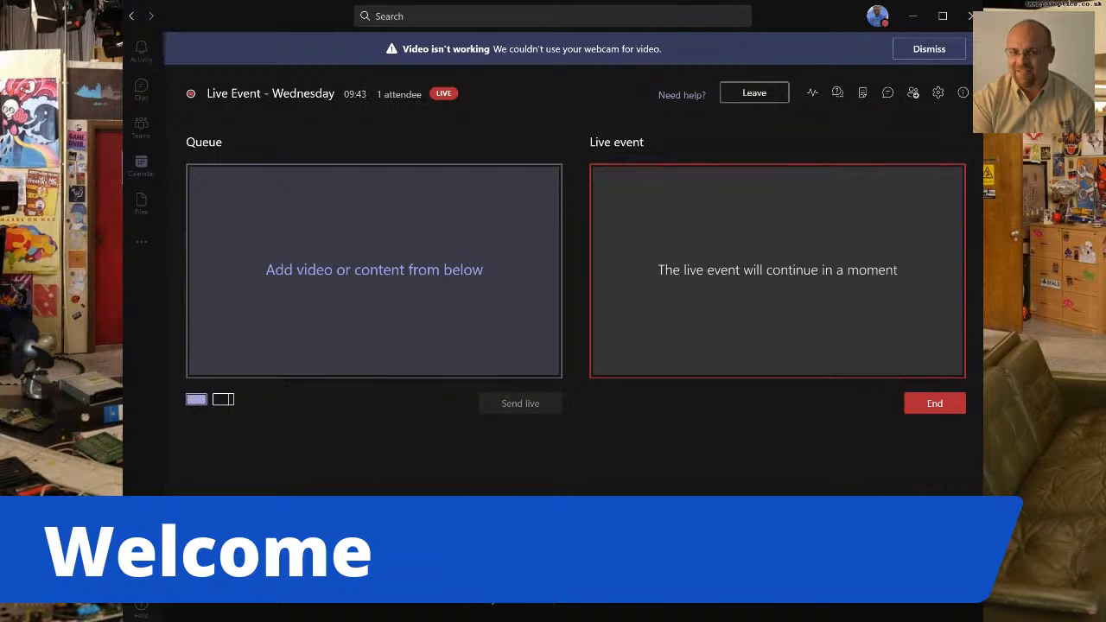
left_click(912, 523)
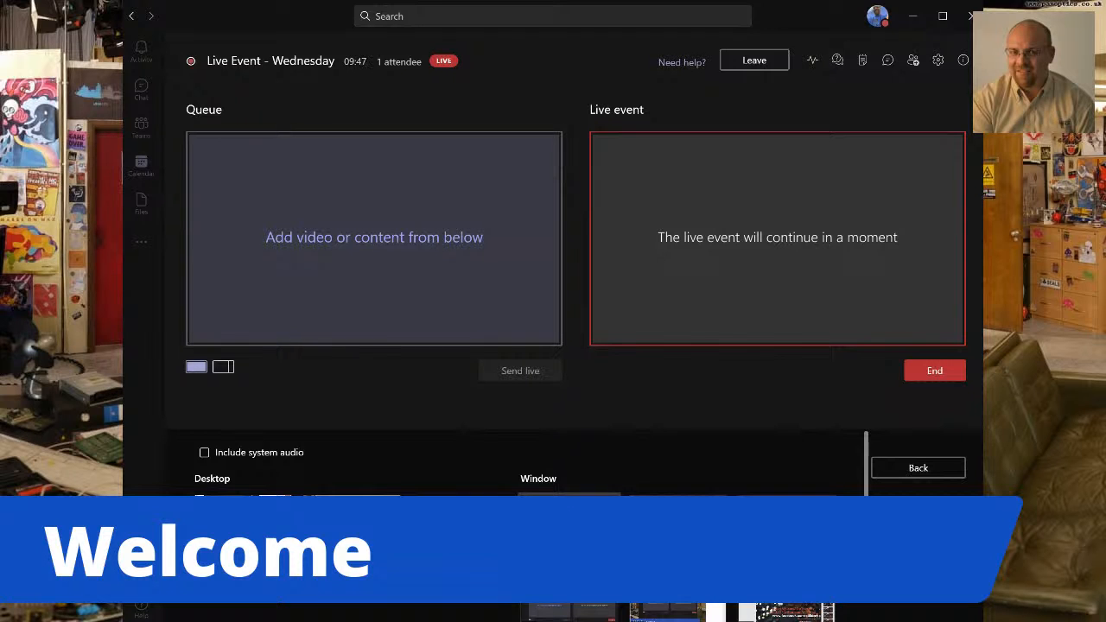
scroll(518, 462, "down", 2)
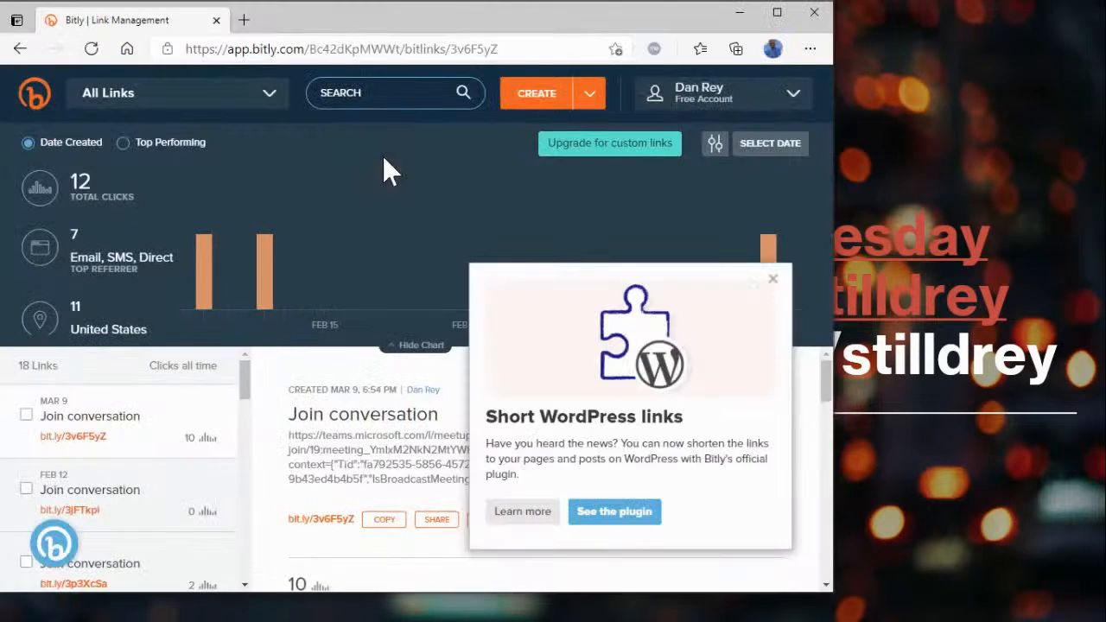
Maximize the Bitly browser window over the presentation slide and close the WordPress plugin promotion.
key("super+Left")
key("super+Up")
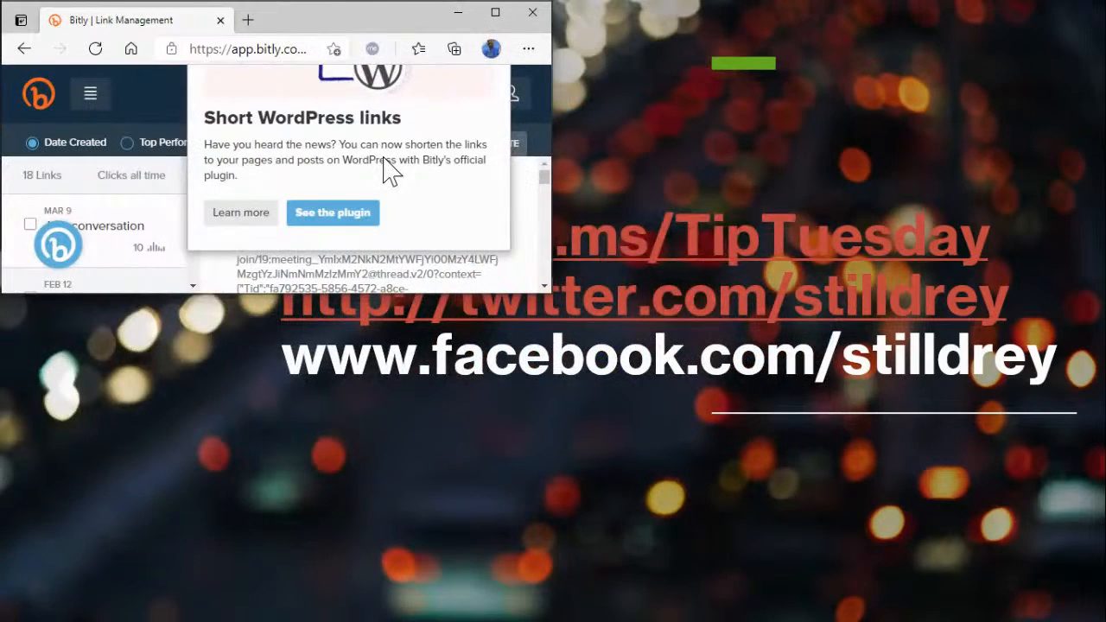
key("super+Right")
key("super+Up")
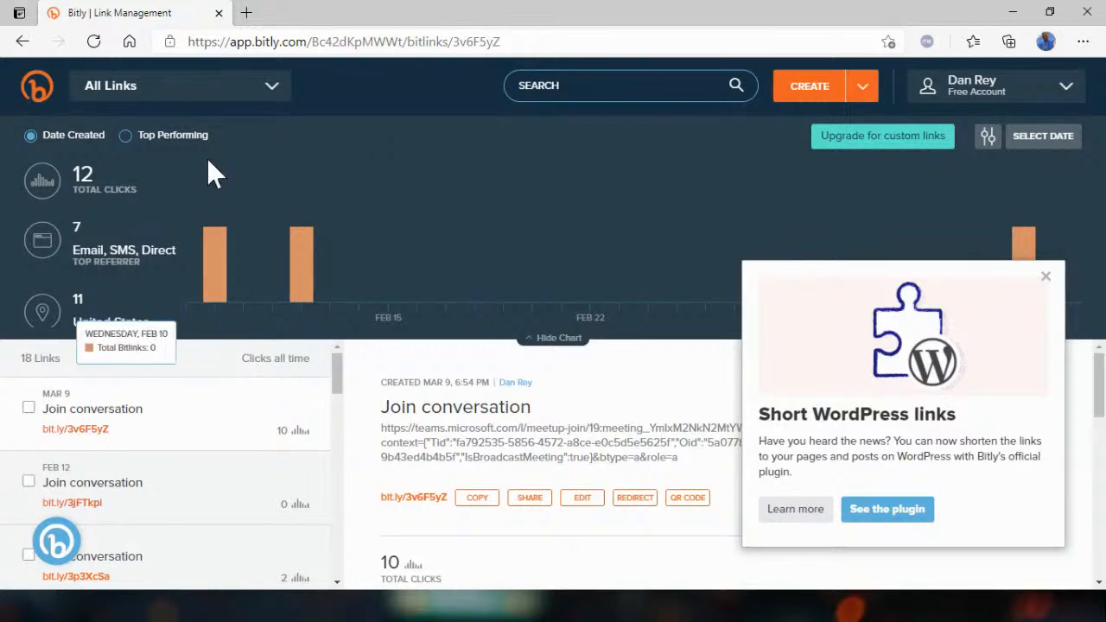
left_click(328, 41)
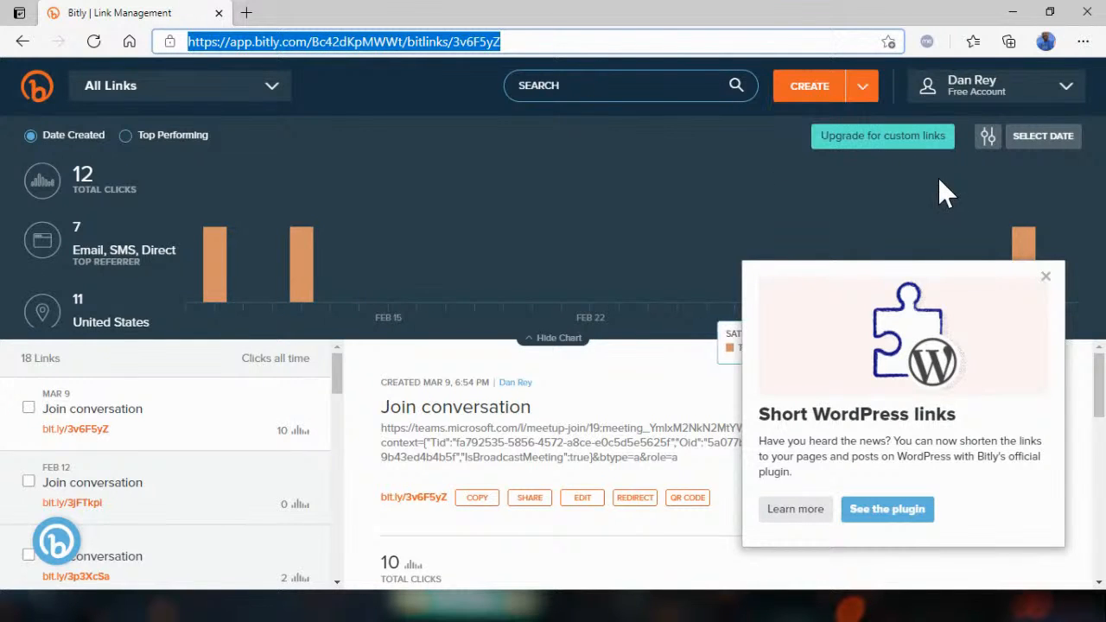
left_click(1045, 276)
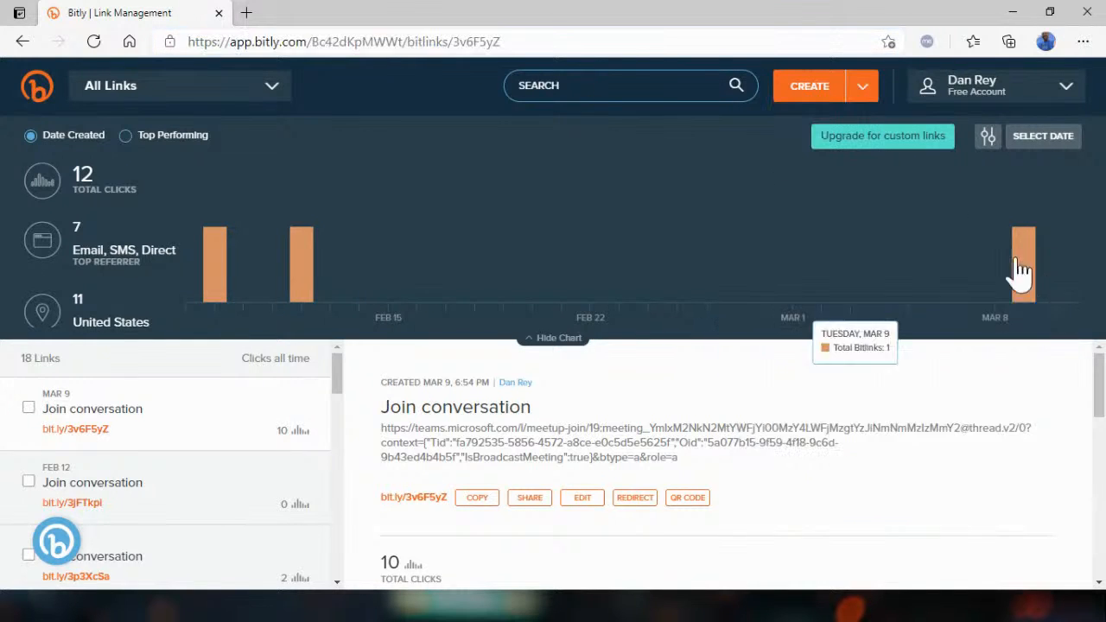
Create a Bitly short link from the live event's attendee URL and close its editor without customizing the back-half.
left_click(815, 86)
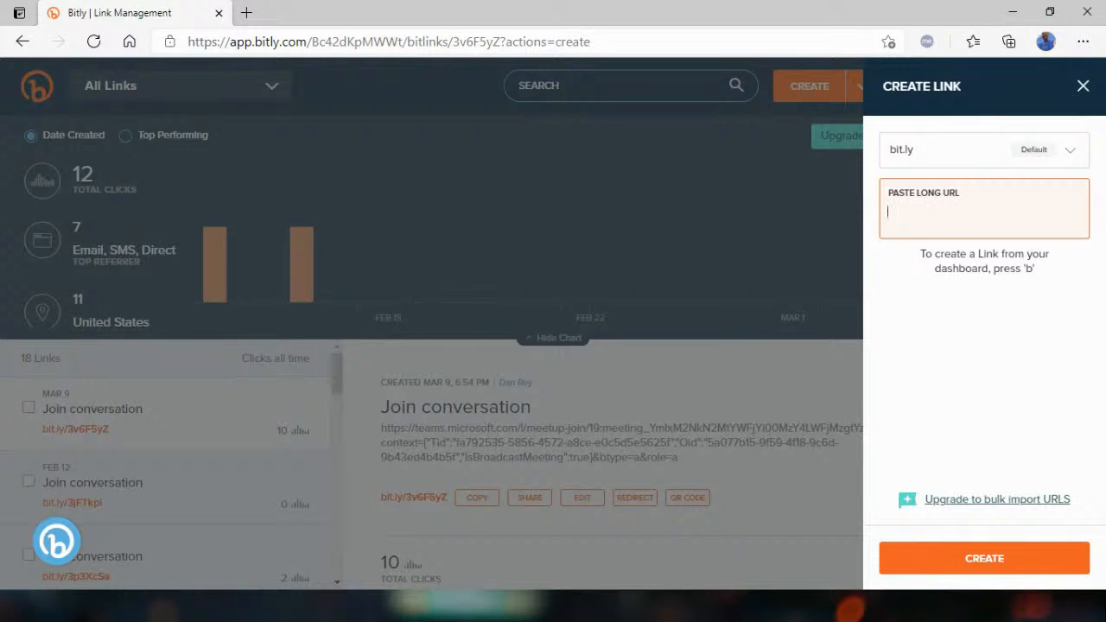
key("alt+Tab")
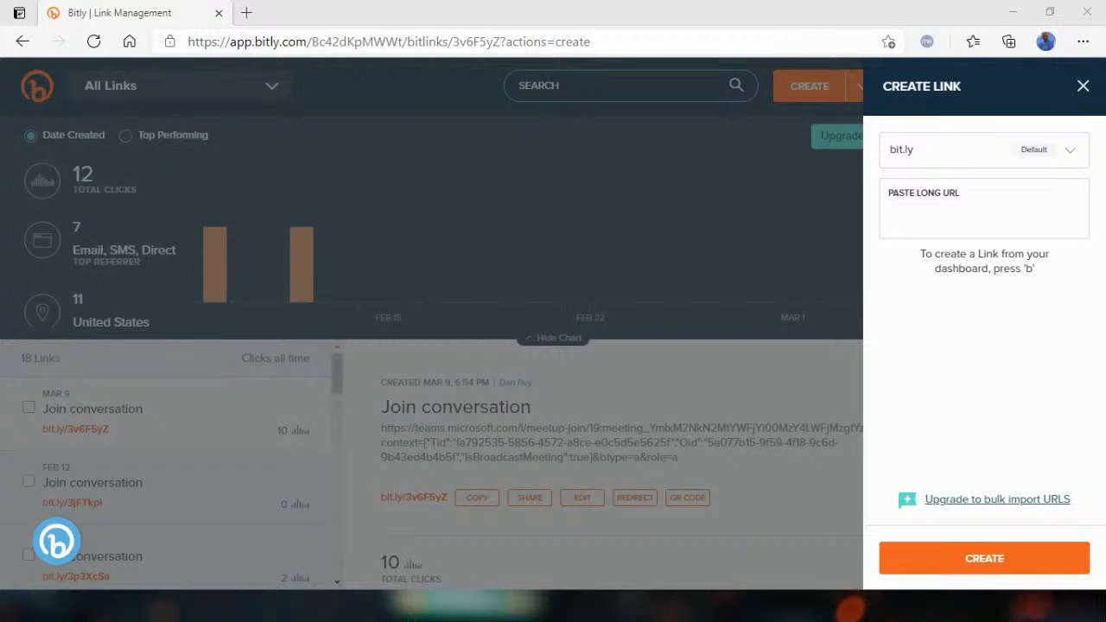
left_click(942, 212)
key("ctrl+v")
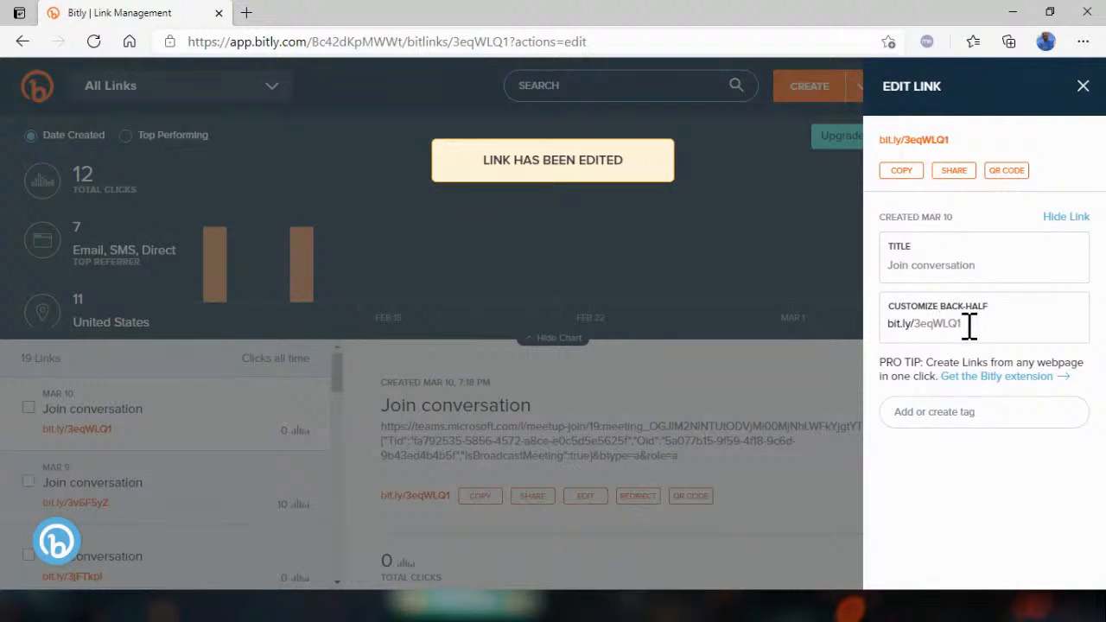
left_click_drag(969, 326, 853, 339)
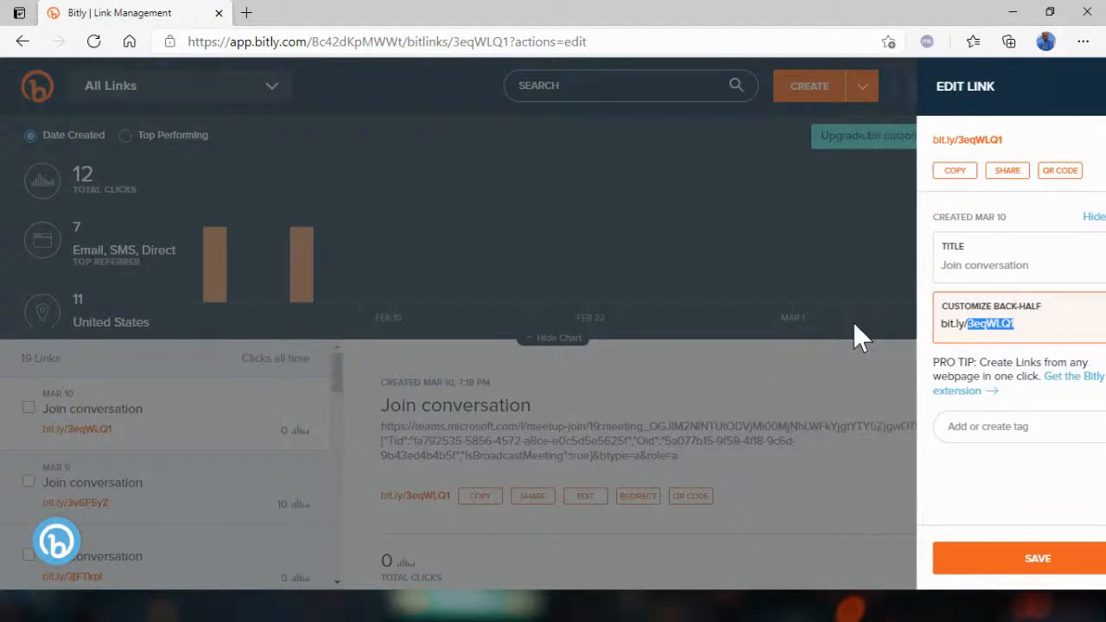
left_click(853, 338)
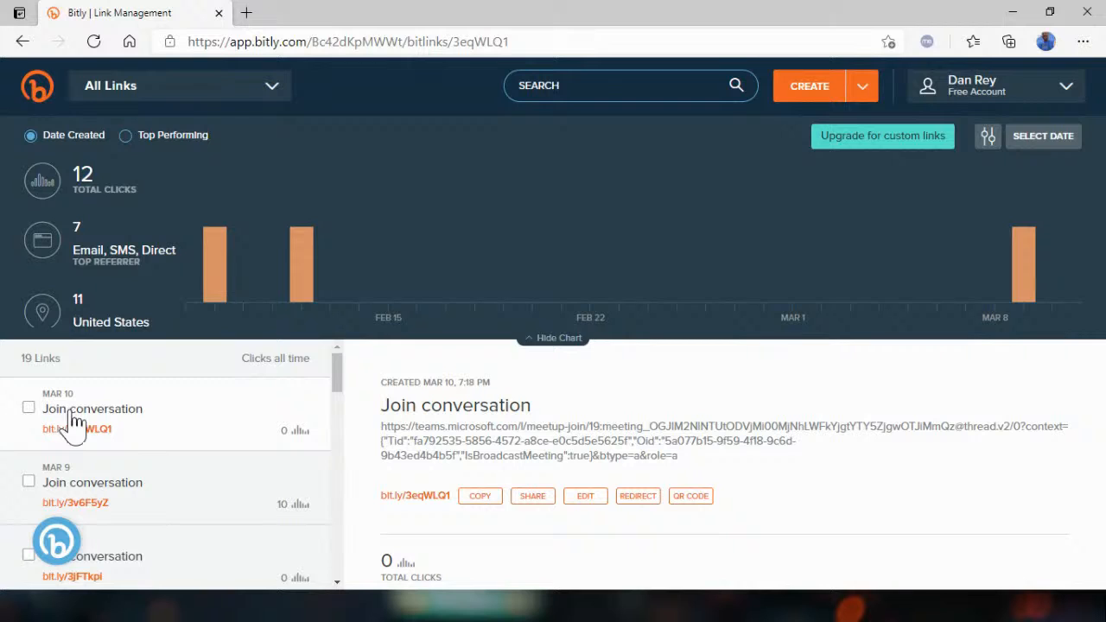
Copy the short link bit.ly/3eqWLQ1, highlight the full Teams URL behind it, and minimize the browser.
left_click(484, 499)
left_click_drag(387, 443, 514, 450)
left_click_drag(687, 464, 386, 438)
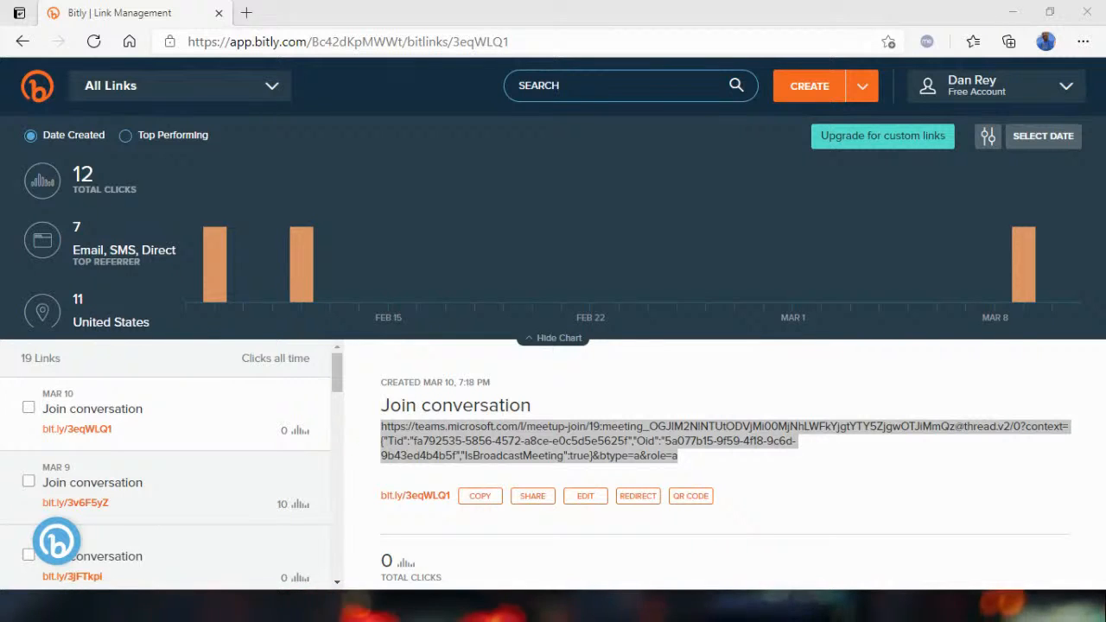
left_click(1010, 13)
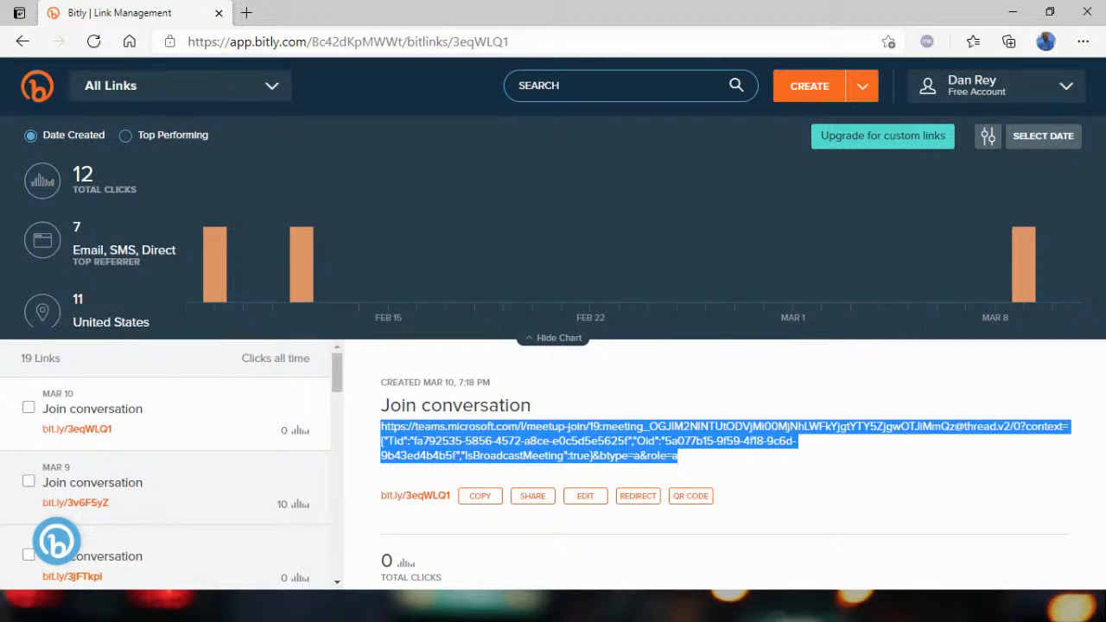
Open the live event's attendee link in the browser, decline launching the Teams app, and choose to watch on the web.
left_click(388, 43)
key("ctrl+v")
key("Return")
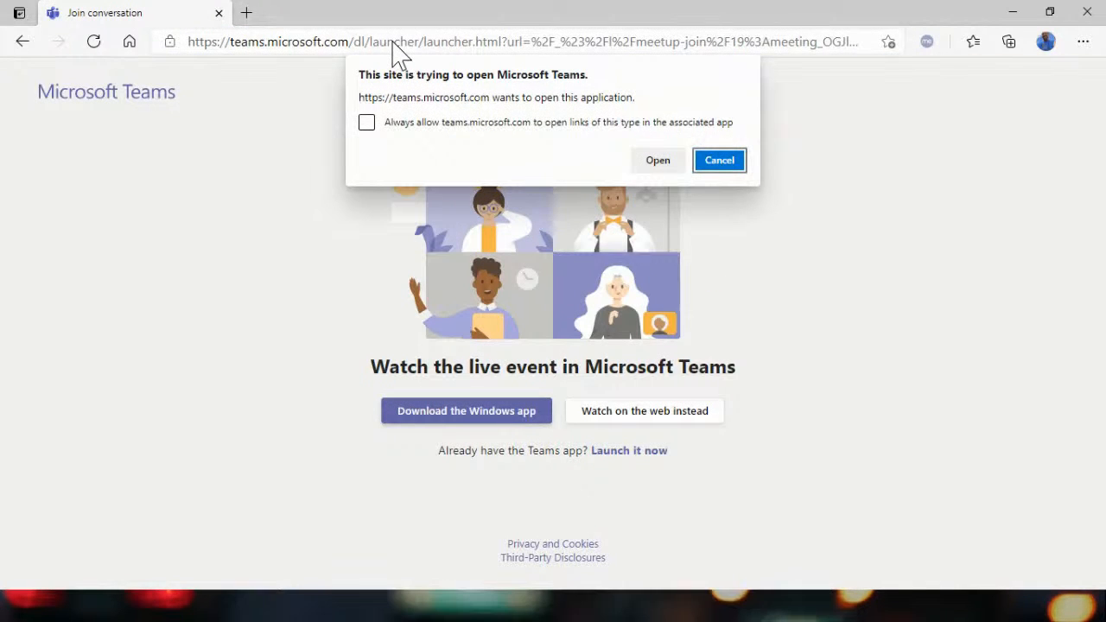
left_click(714, 167)
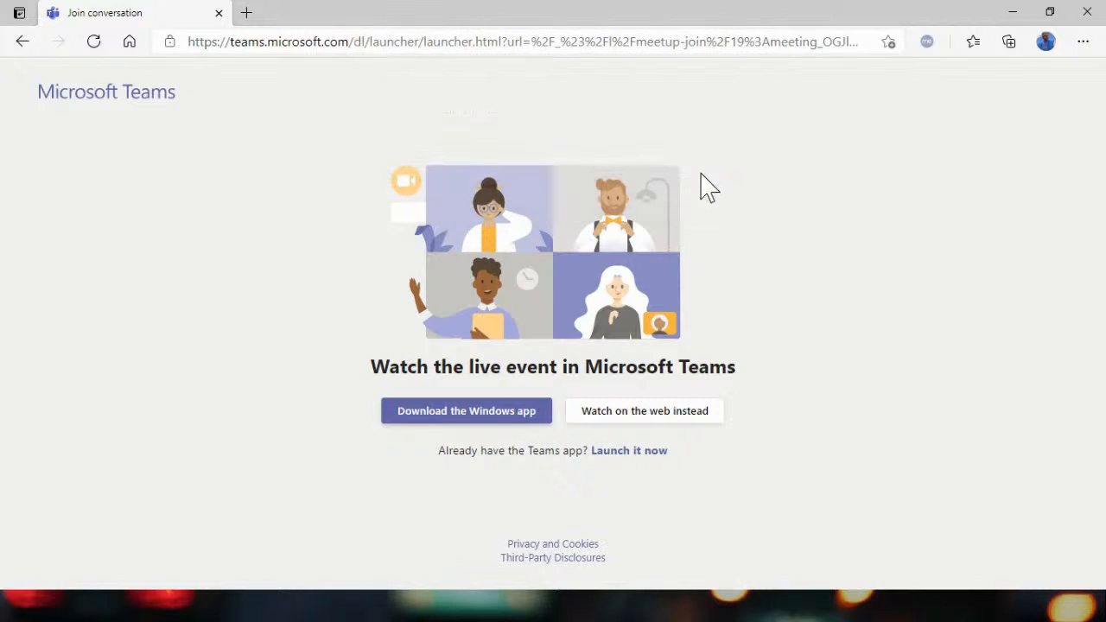
left_click(640, 413)
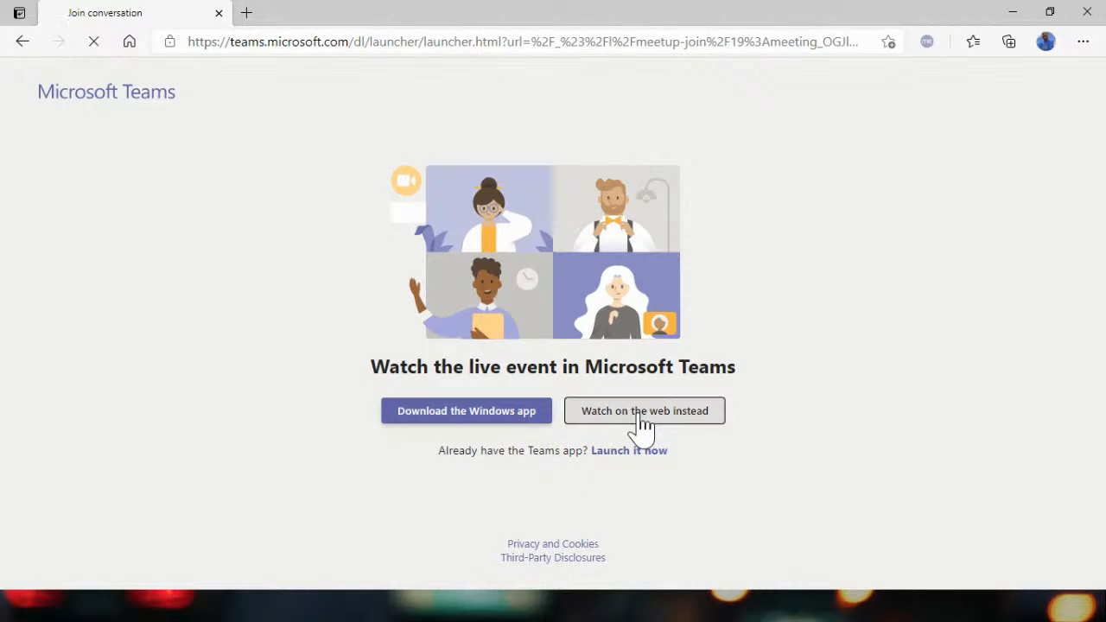
Mute the browser tab that plays the live event.
right_click(170, 26)
left_click(242, 177)
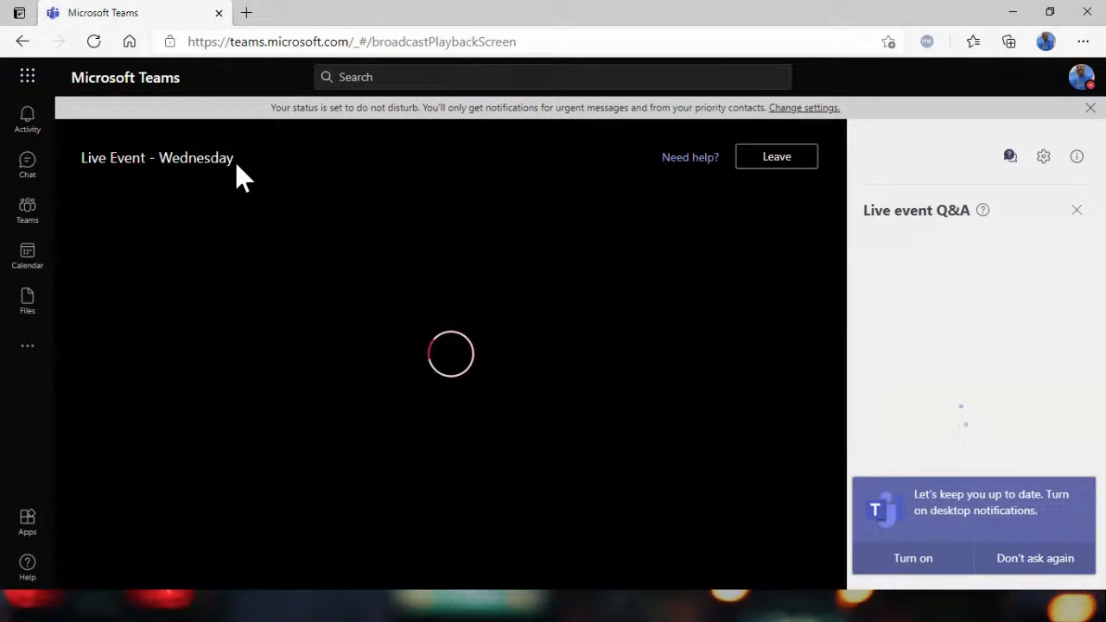
right_click(139, 15)
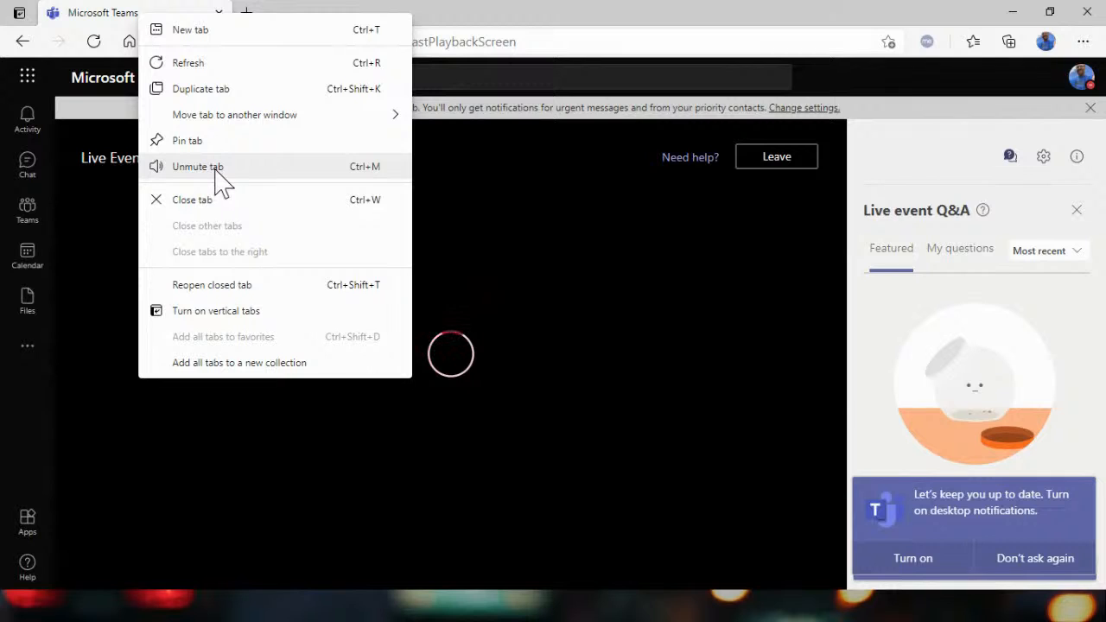
left_click(456, 24)
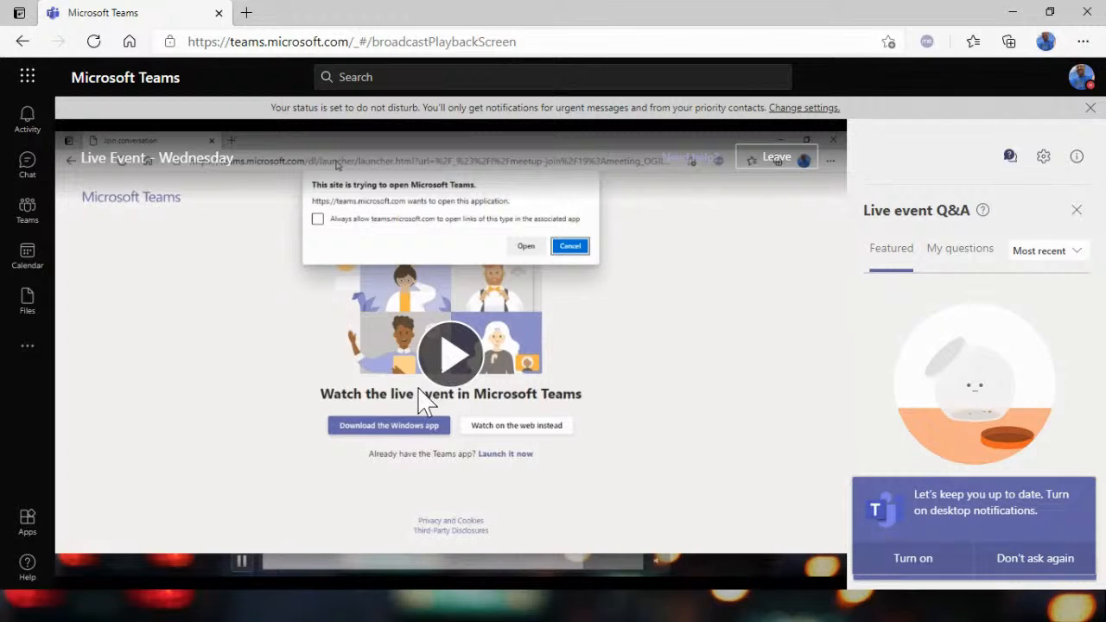
Play the attendee stream of the event, jump to the live position, and minimize the browser.
left_click(461, 358)
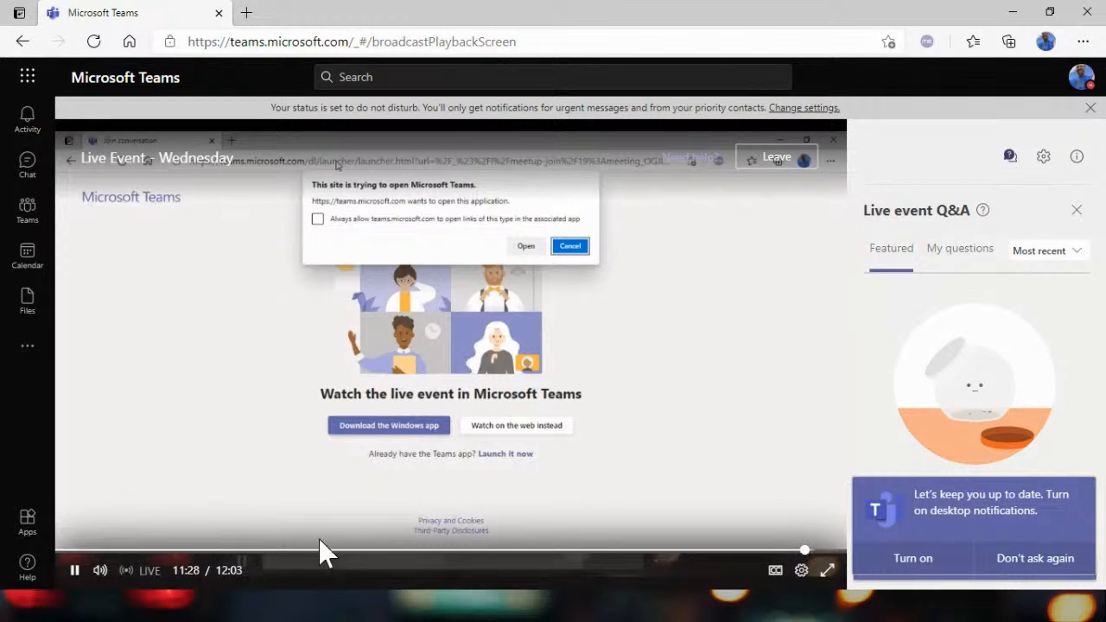
left_click(139, 572)
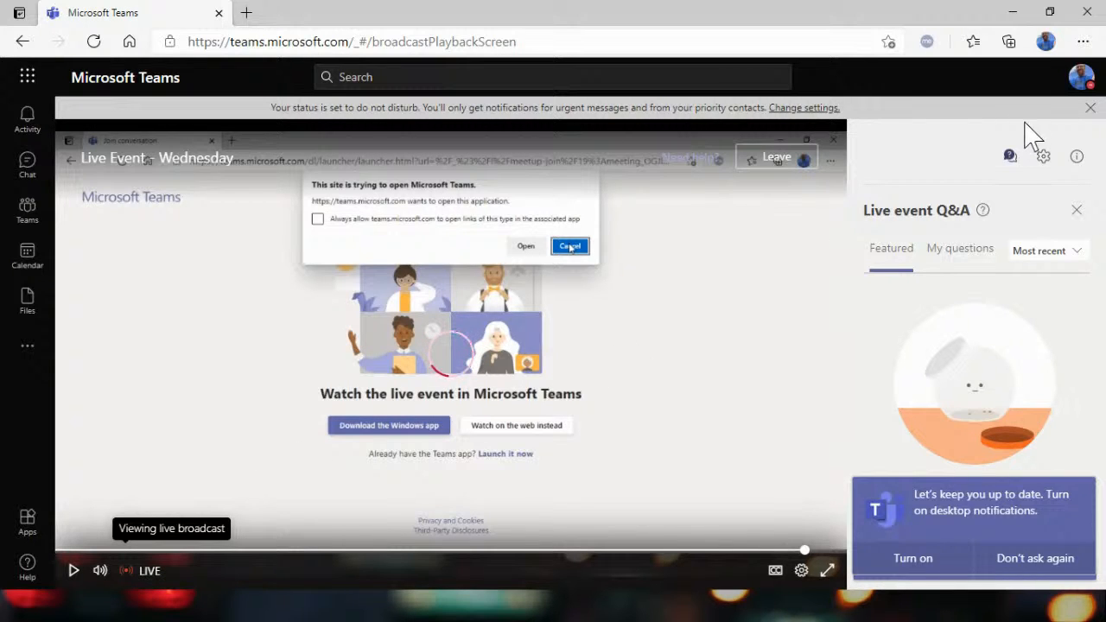
left_click(1011, 12)
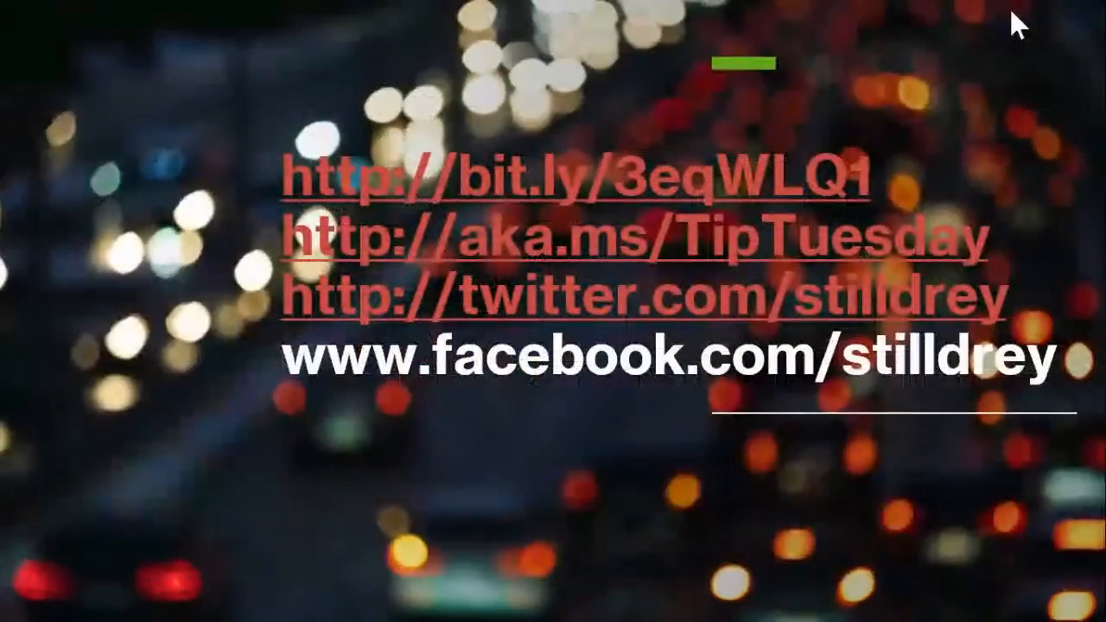
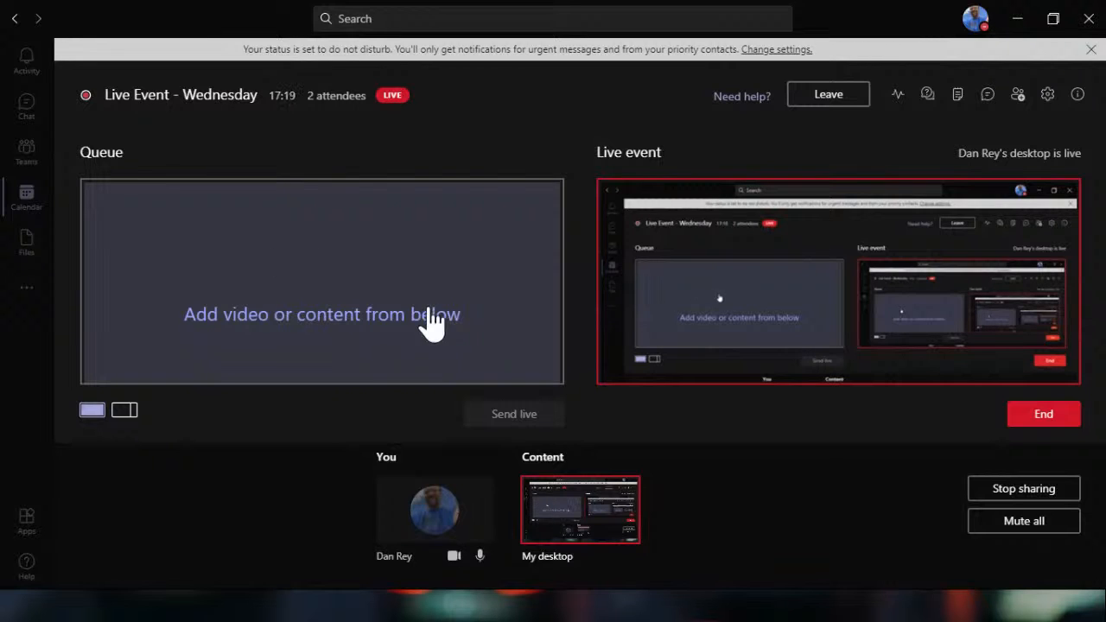
Open the Teams keyboard shortcuts list from the account options, check the zoom shortcuts, and close the list.
left_click(978, 21)
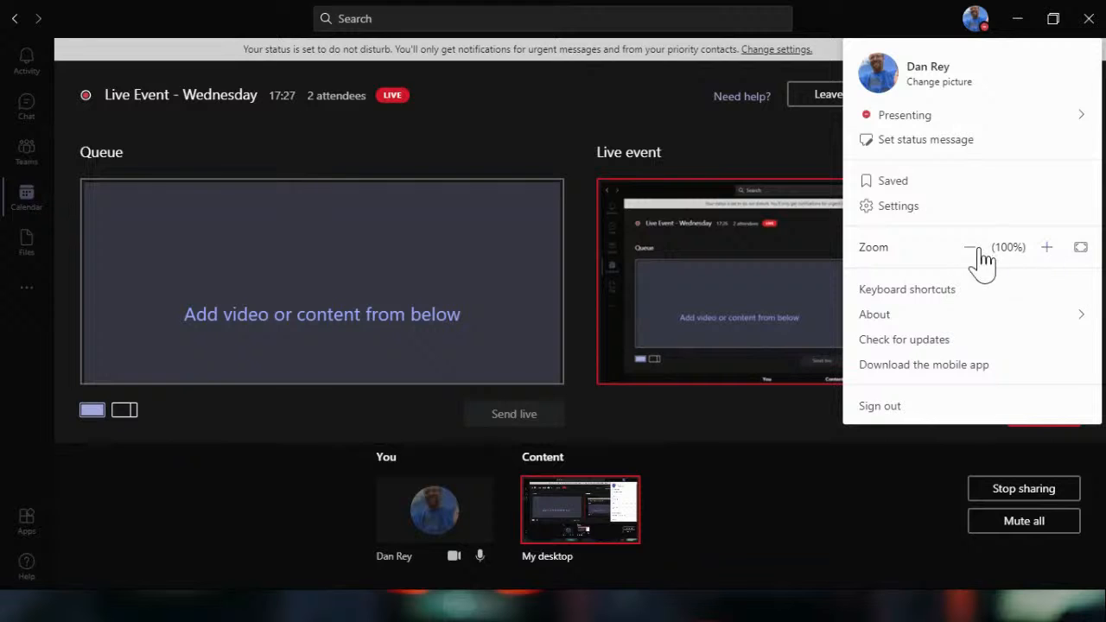
left_click(957, 294)
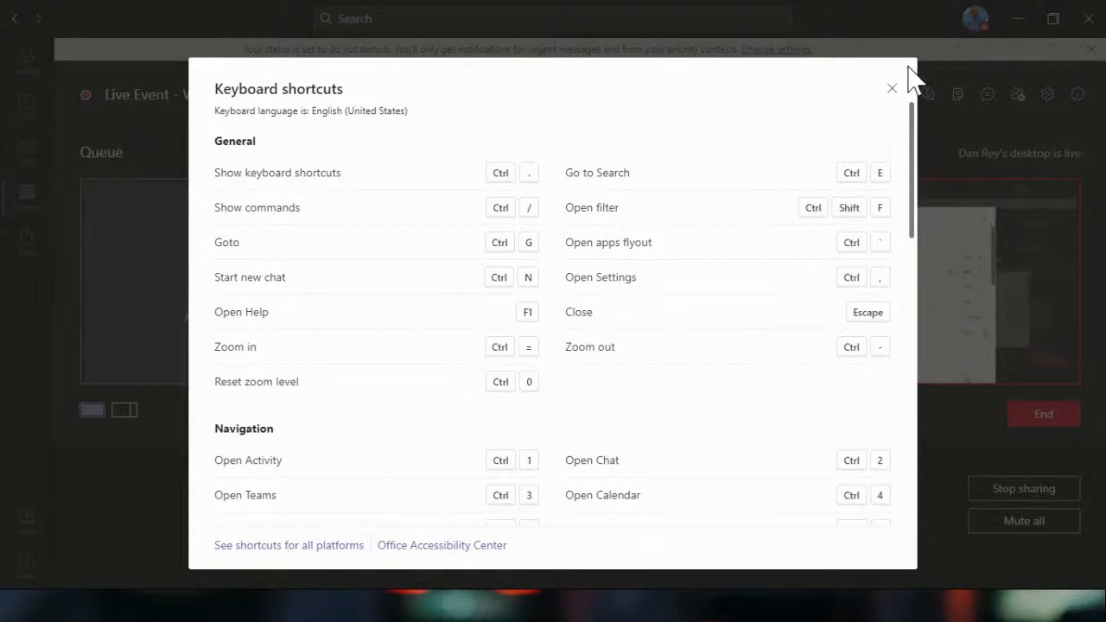
left_click(892, 89)
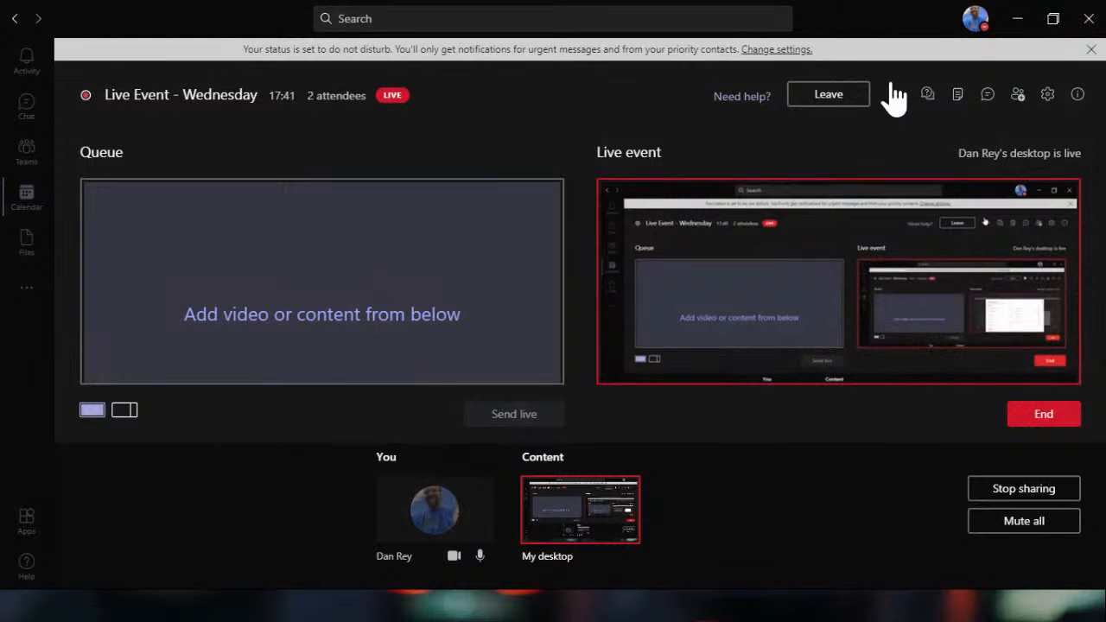
Zoom the Teams interface out by three levels to fit more of the live event producer view on screen.
key("ctrl+minus")
key("ctrl+minus")
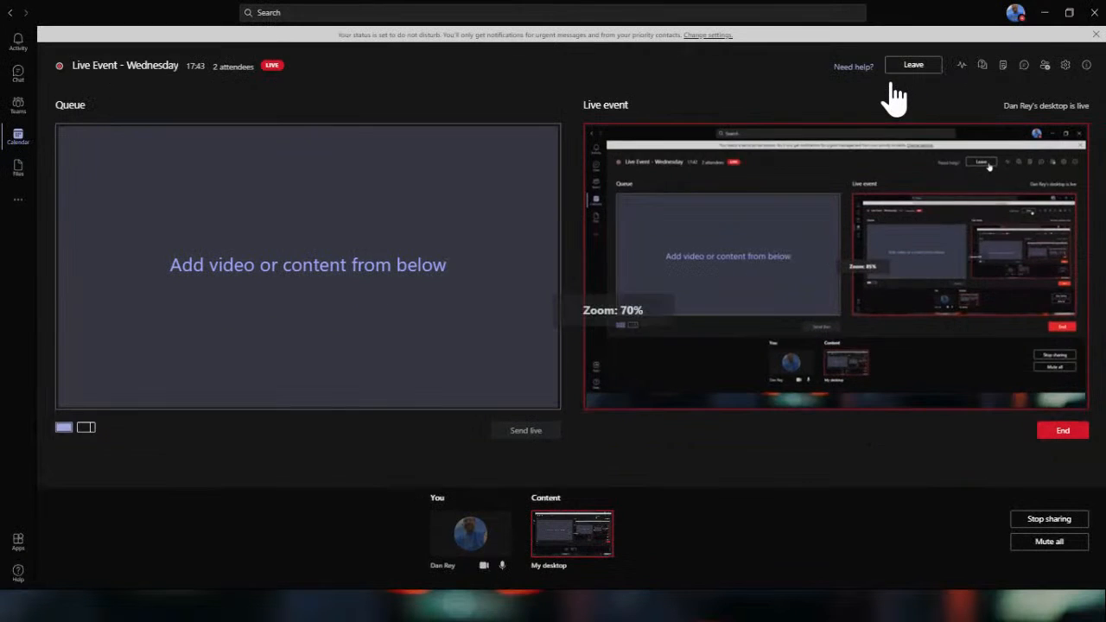
key("ctrl+minus")
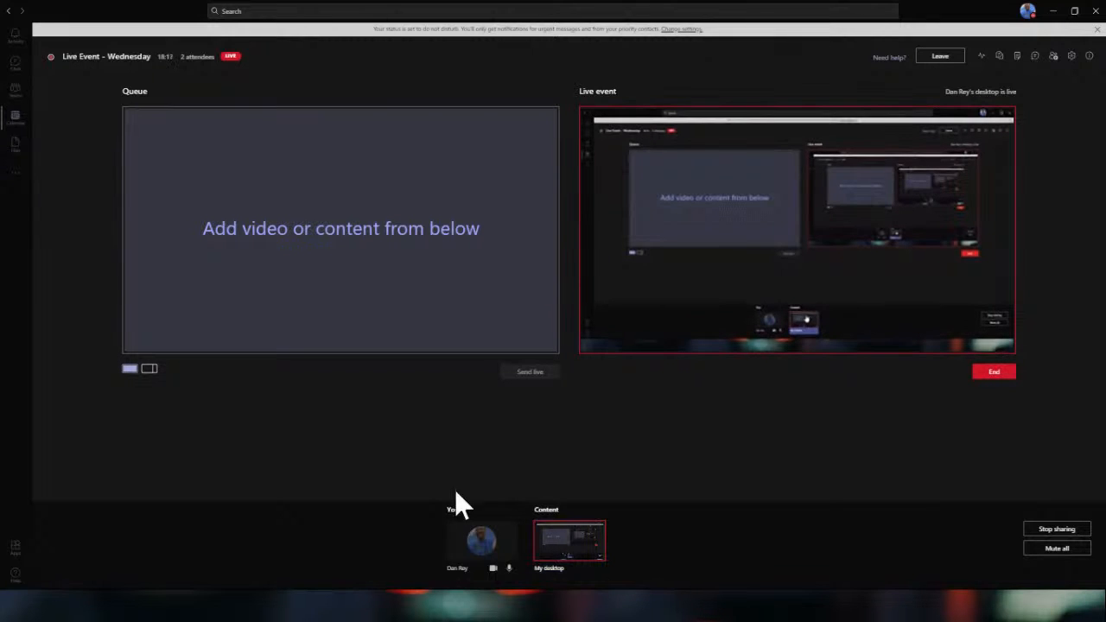
Switch the live event queue to the split layout with content beside a video.
left_click(148, 370)
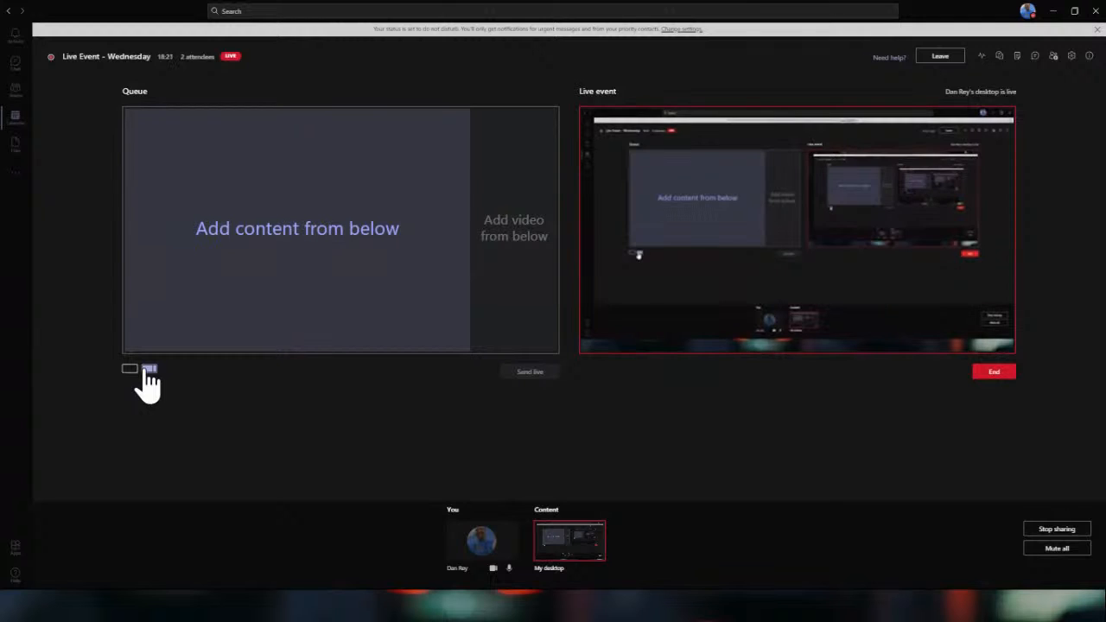